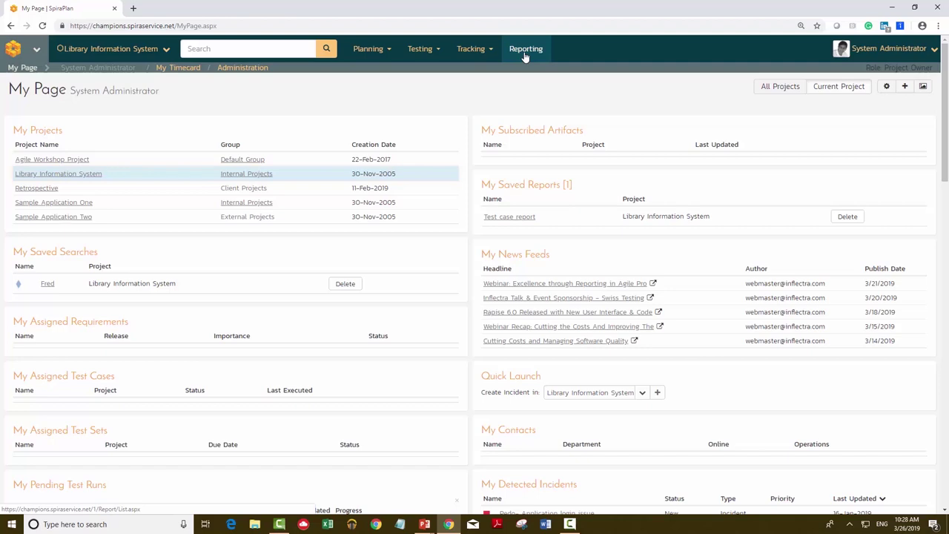
Open the Library Information System project's Reports Center and go to the Requirements Detailed report's configuration
left_click(524, 54)
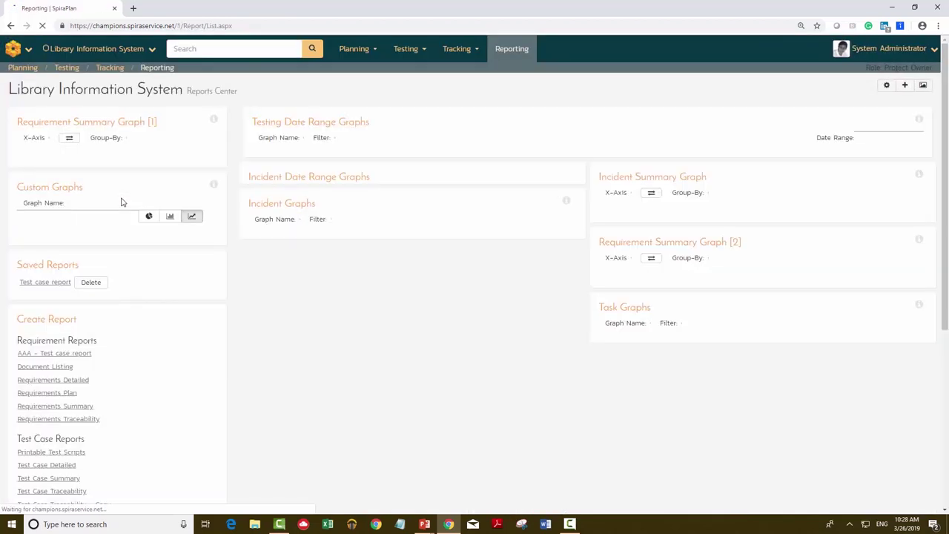
scroll(178, 293, "down", 2)
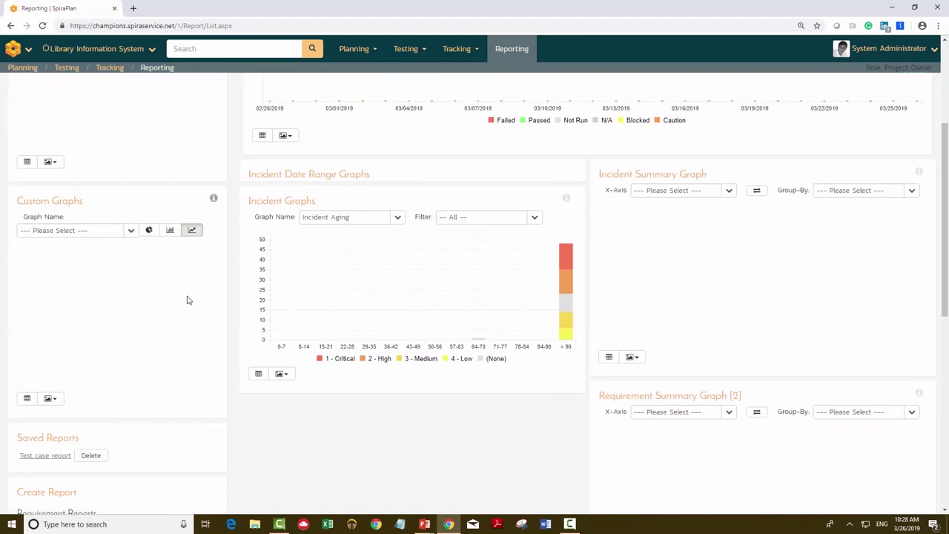
scroll(188, 299, "down", 3)
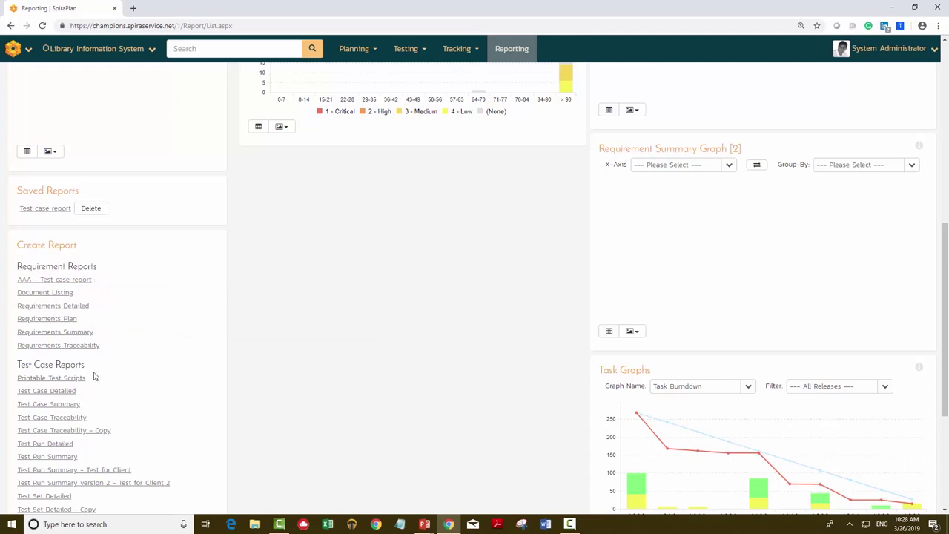
scroll(93, 380, "down", 3)
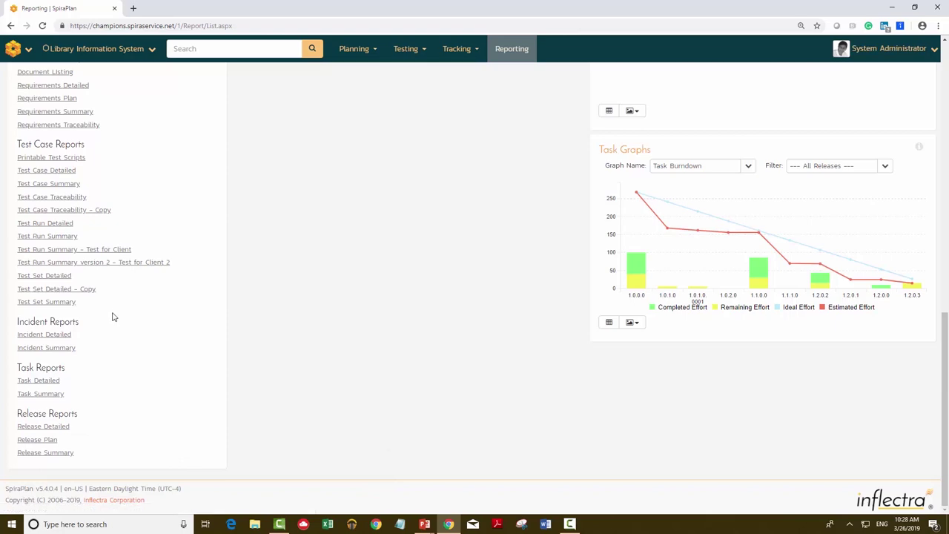
scroll(113, 316, "up", 8)
scroll(113, 317, "down", 3)
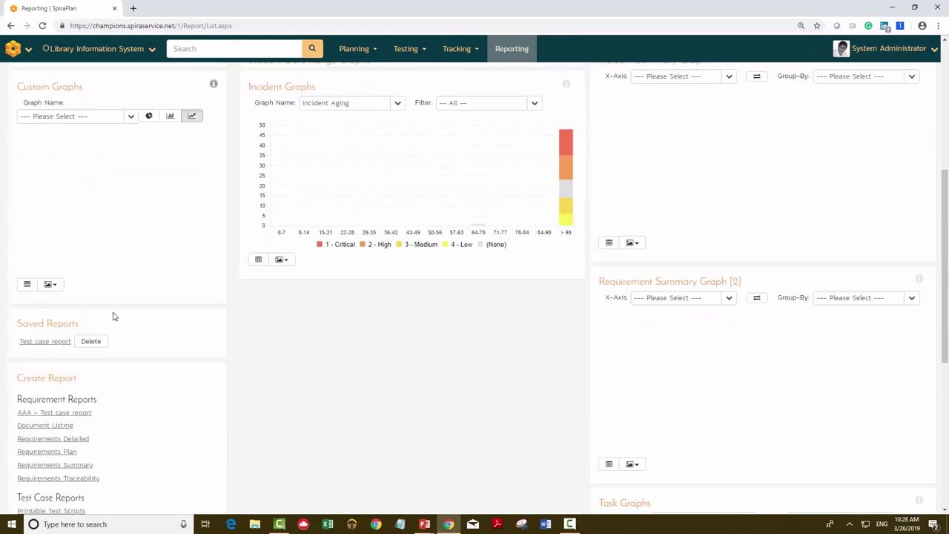
scroll(113, 317, "down", 3)
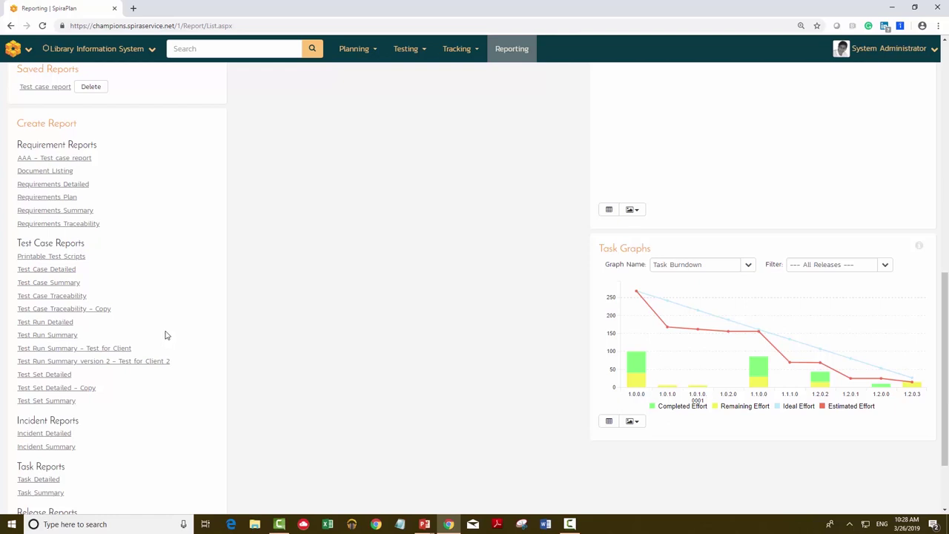
scroll(206, 232, "up", 1)
mouse_move(83, 187)
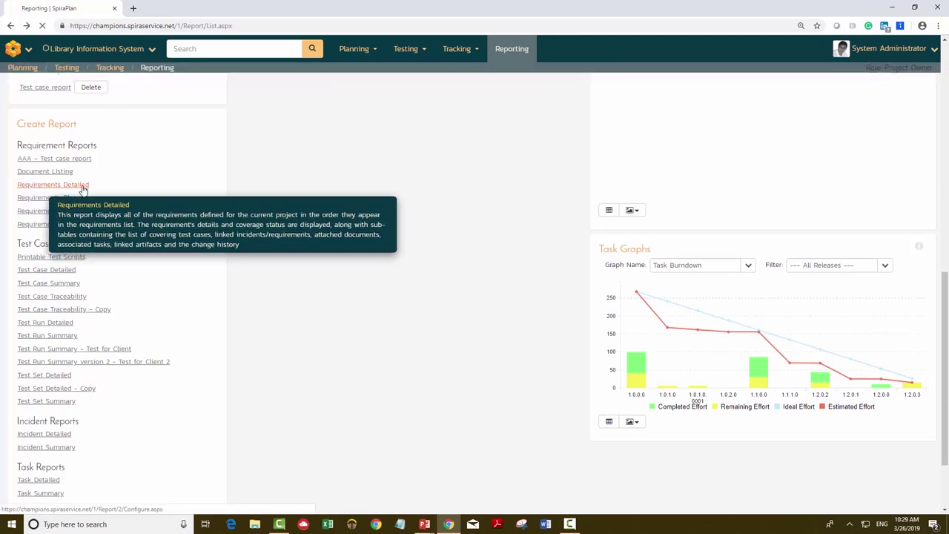
left_click(82, 186)
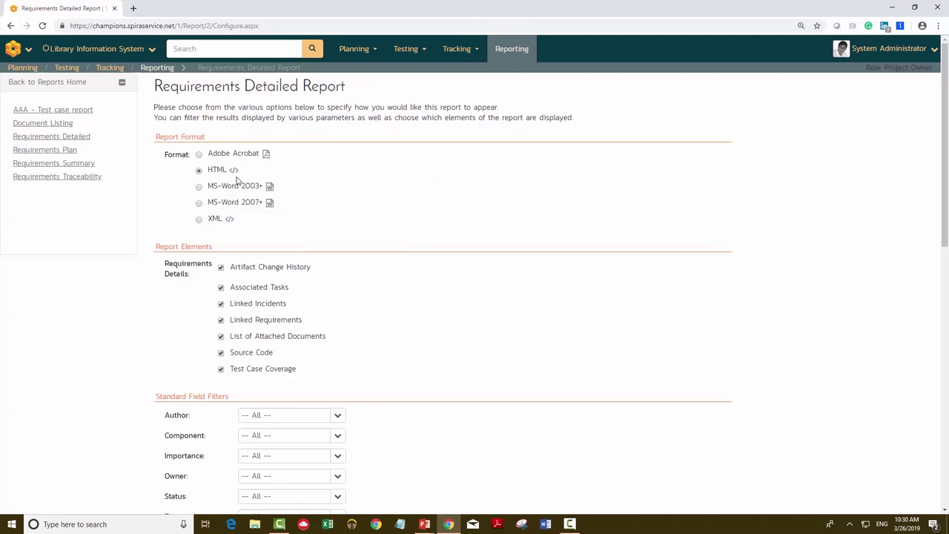
Examine the Requirements Detailed report's configuration: formats, report elements, standard field filters, custom property filters and the report saving options
scroll(207, 292, "down", 2)
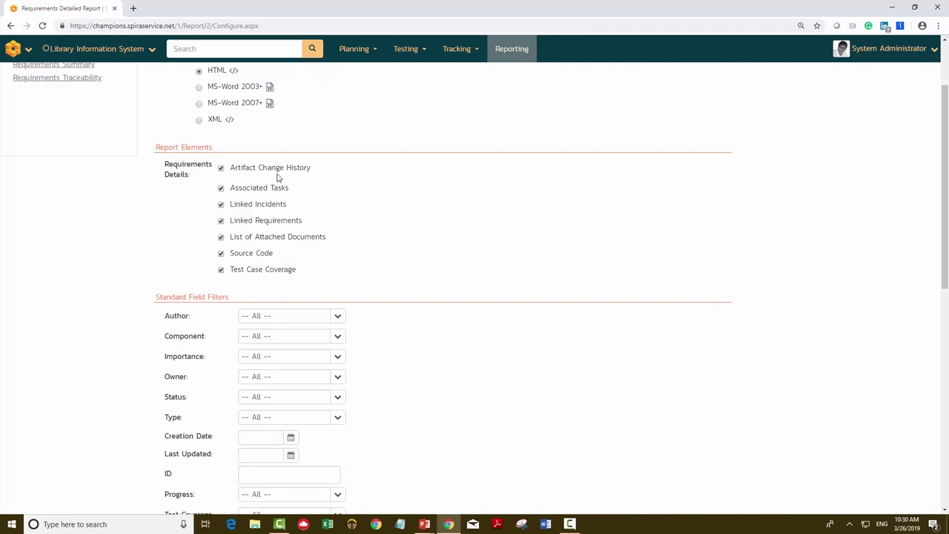
scroll(311, 333, "down", 2)
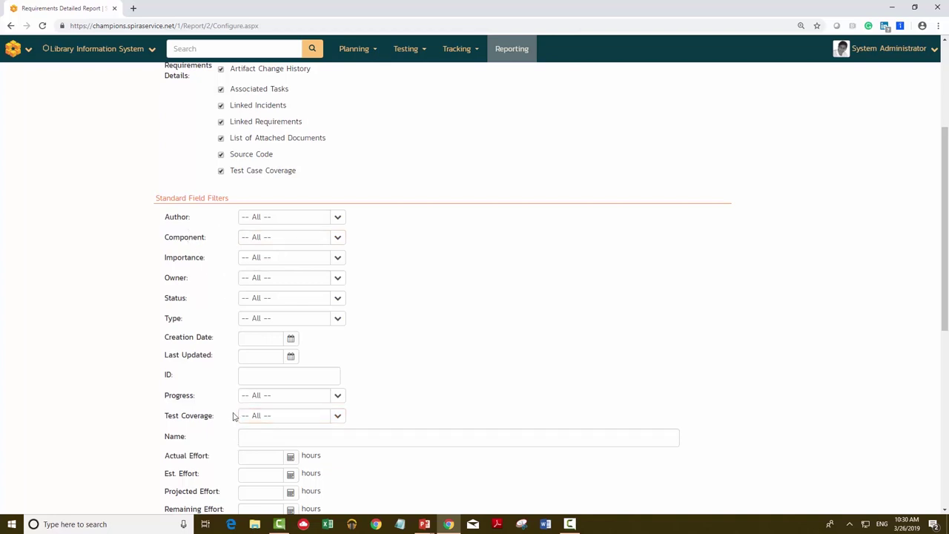
scroll(233, 417, "down", 1)
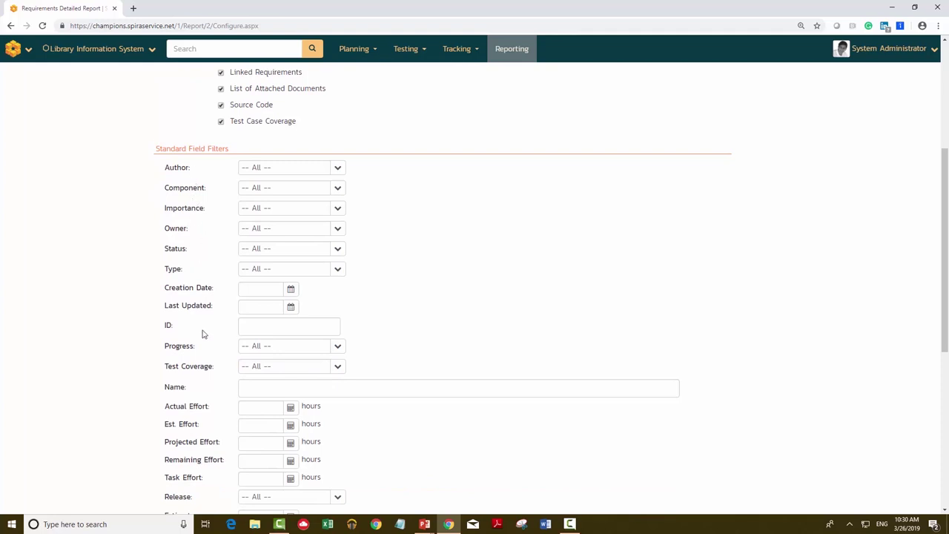
scroll(203, 333, "down", 5)
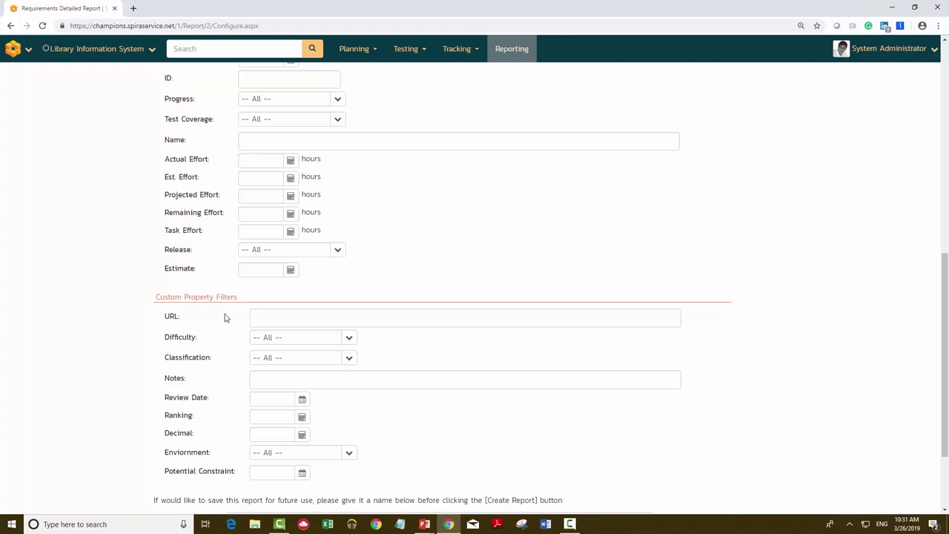
scroll(225, 318, "down", 3)
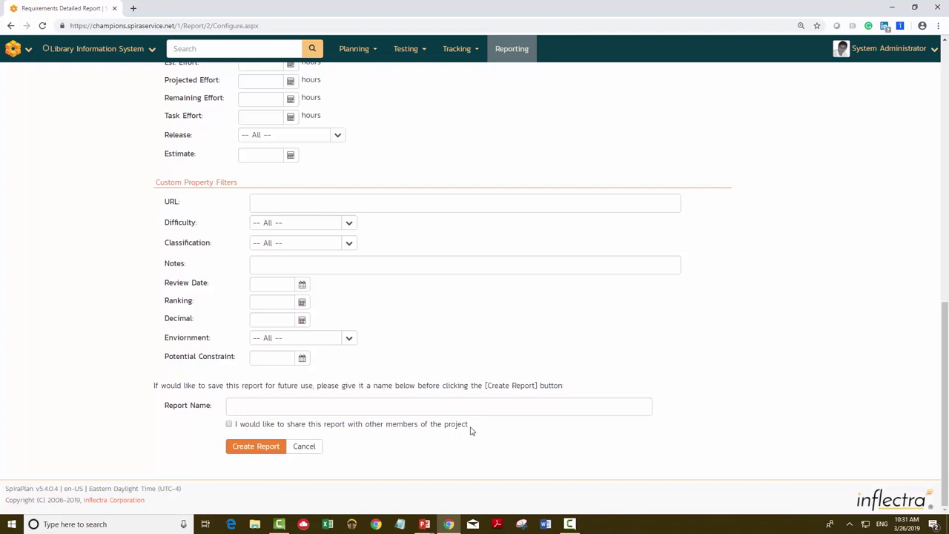
scroll(470, 430, "up", 10)
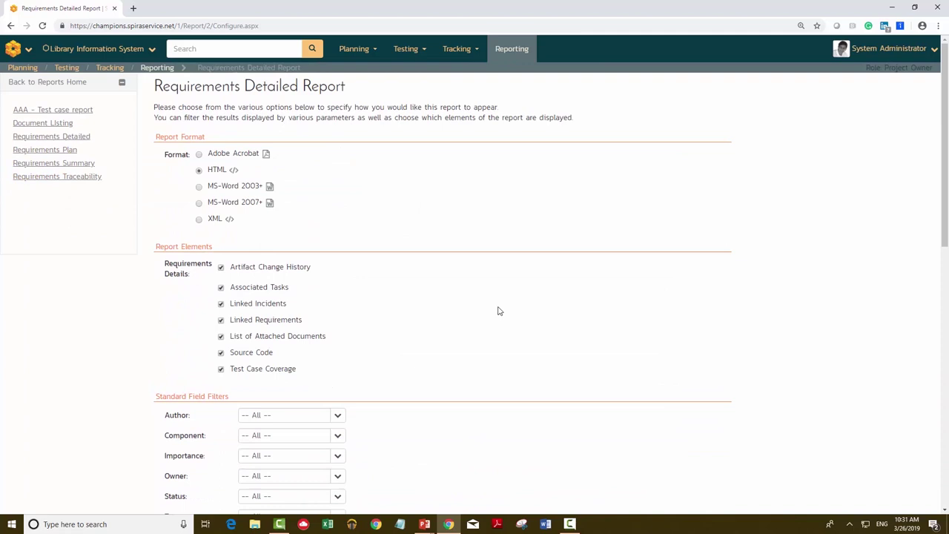
scroll(498, 311, "down", 10)
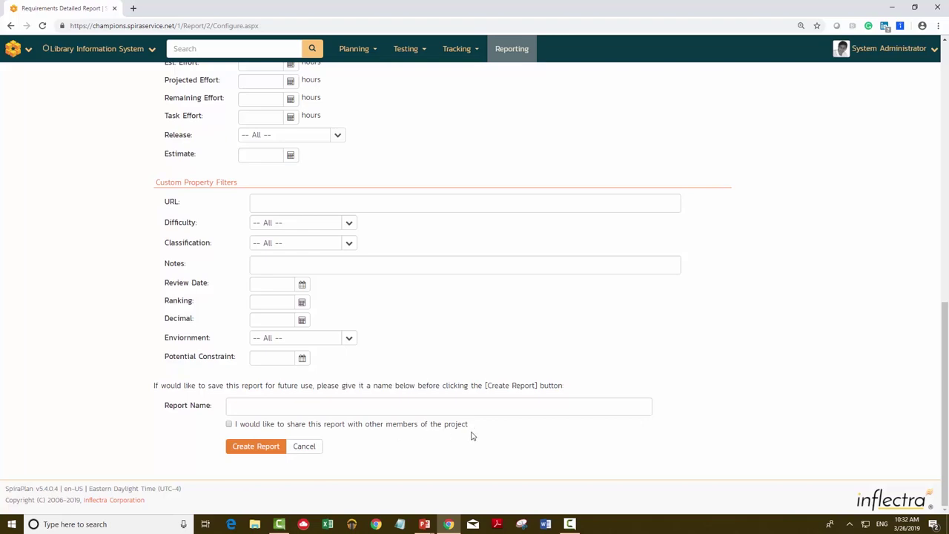
scroll(471, 437, "up", 15)
Create the Requirements Detailed report in HTML with all report elements and no filters, and open the generated report
scroll(471, 437, "down", 15)
left_click(257, 447)
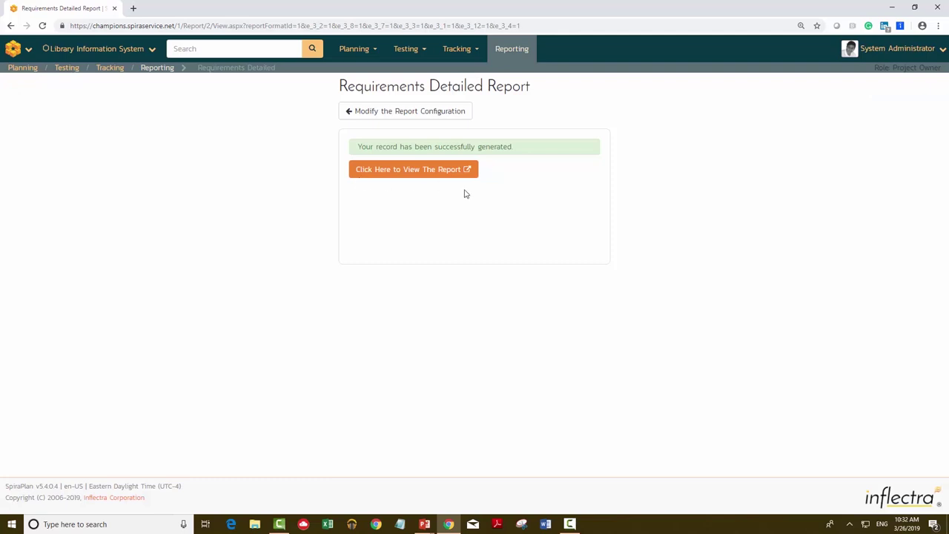
left_click(395, 177)
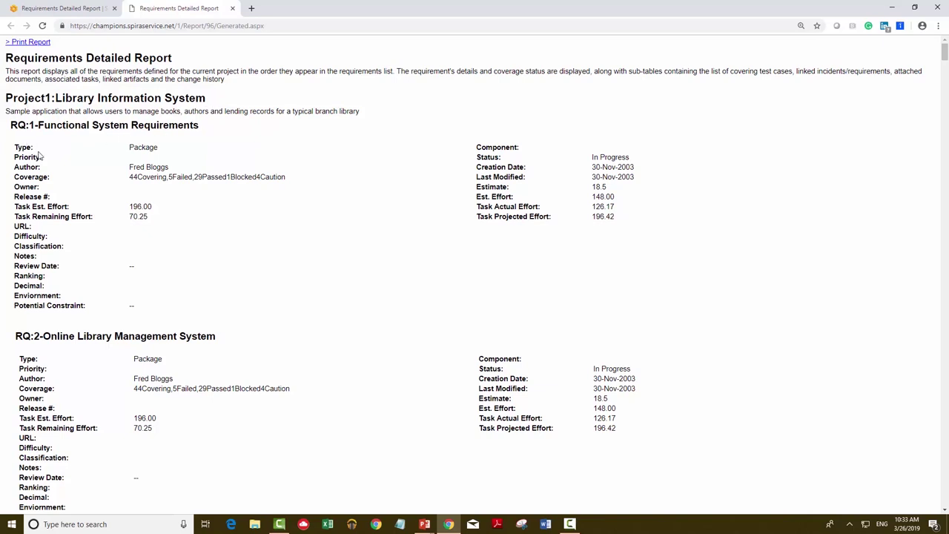
Examine the HTML report's requirement entries, including RQ:4's comments, test coverage, linked requirements, incidents, tasks, file attachments and change history
scroll(21, 152, "down", 3)
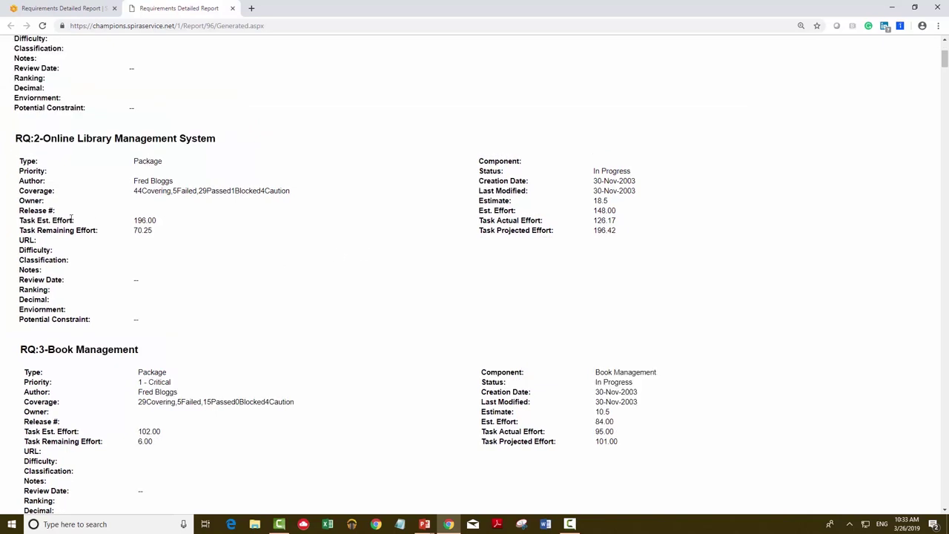
scroll(18, 142, "down", 3)
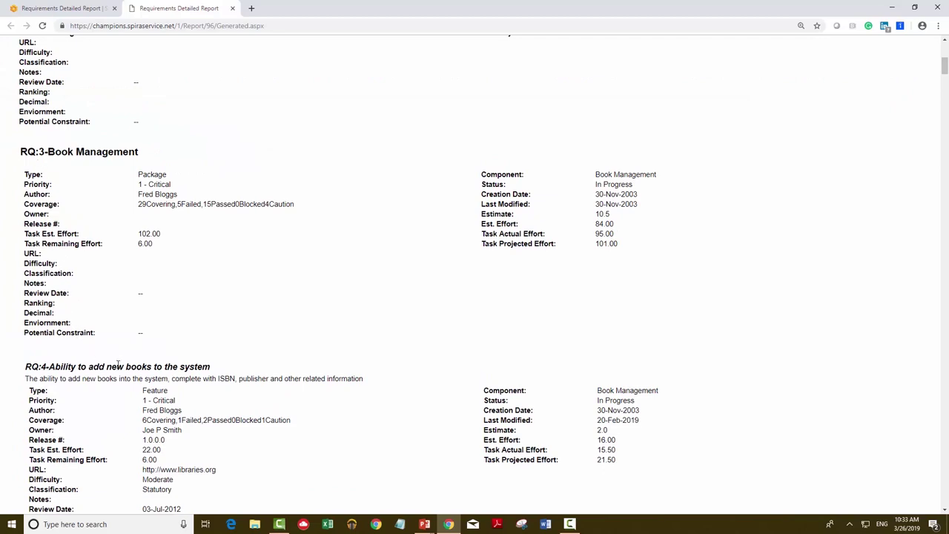
scroll(121, 369, "down", 3)
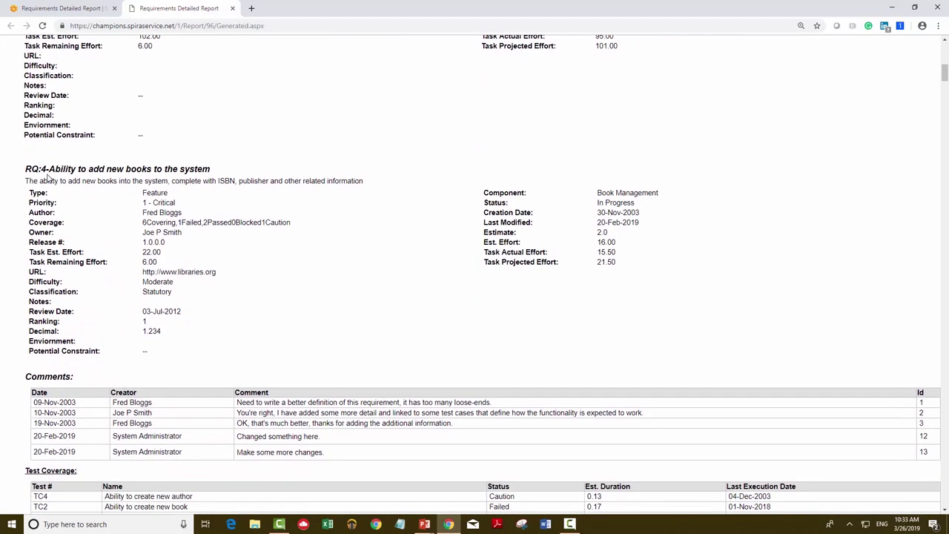
scroll(74, 292, "down", 1)
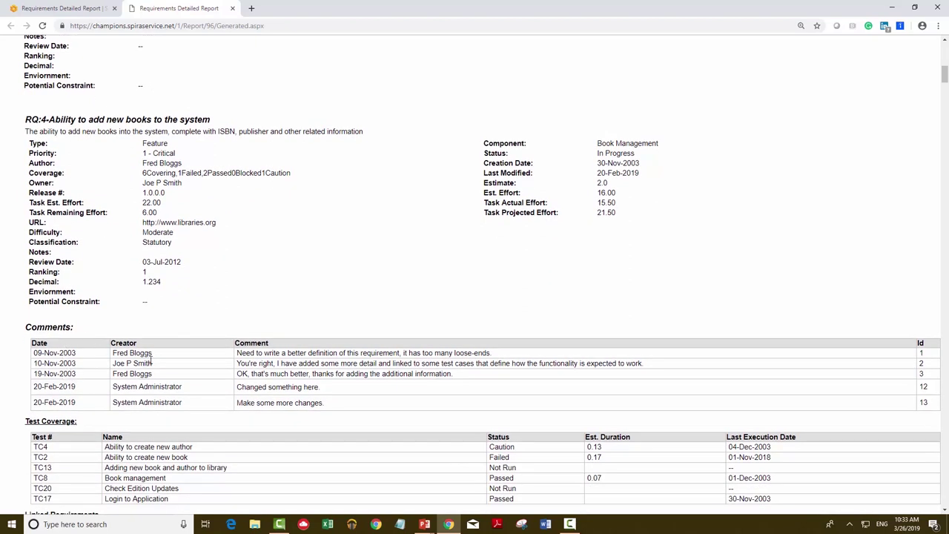
scroll(61, 382, "down", 1)
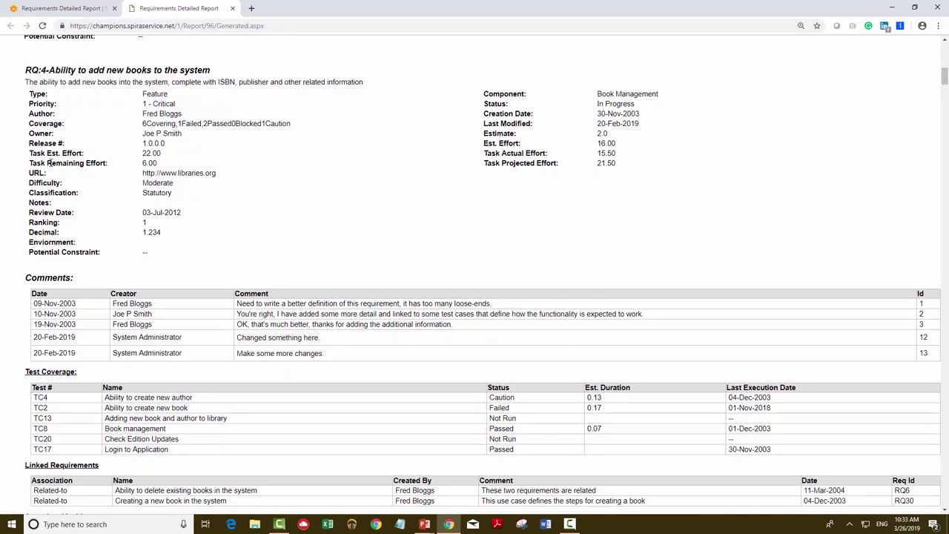
scroll(33, 149, "down", 2)
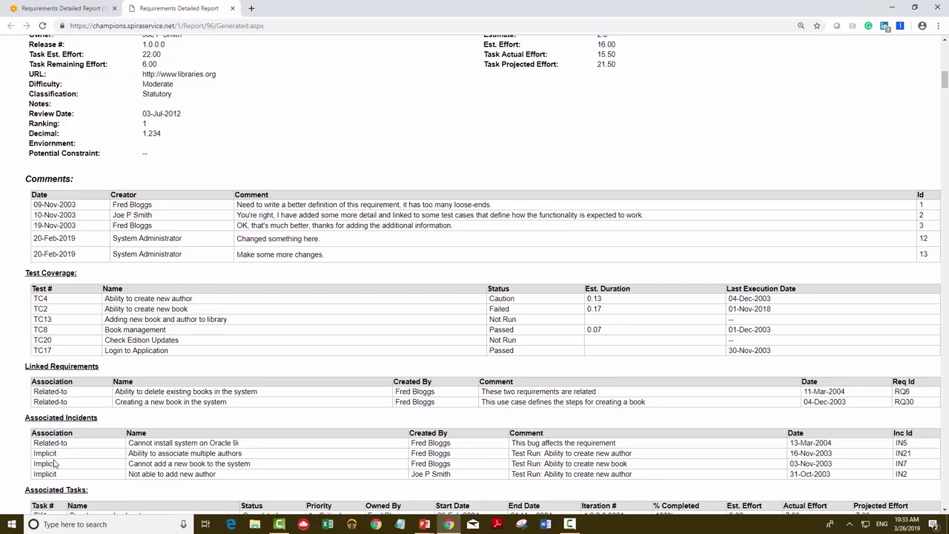
scroll(54, 469, "down", 2)
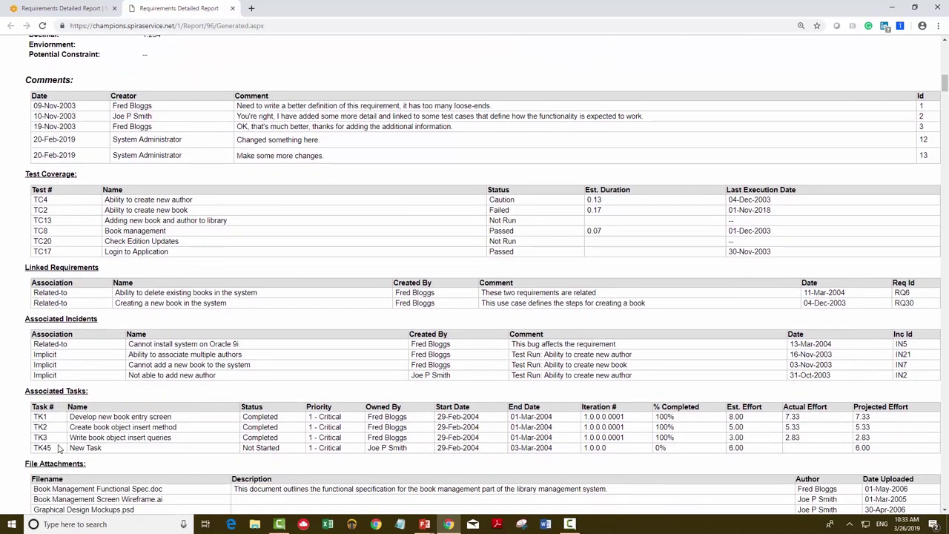
scroll(59, 449, "down", 1)
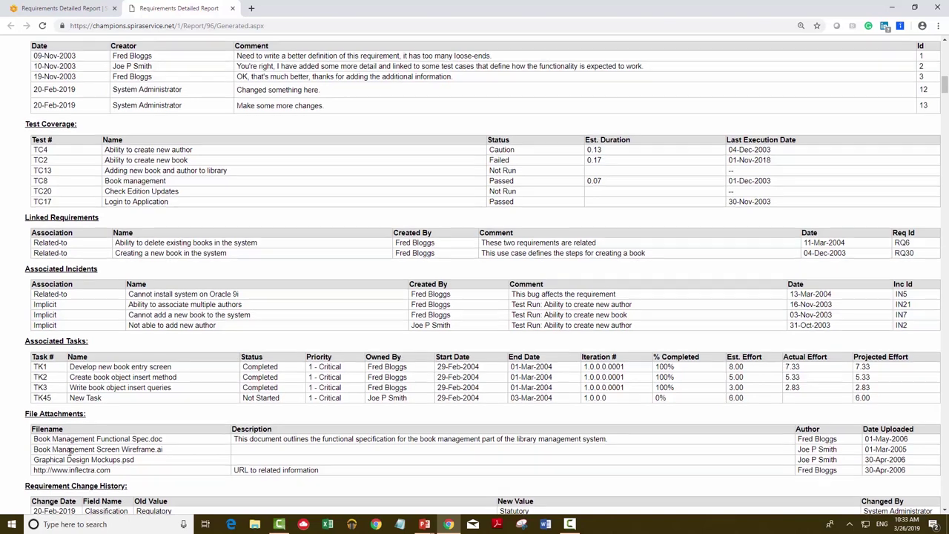
scroll(72, 450, "down", 2)
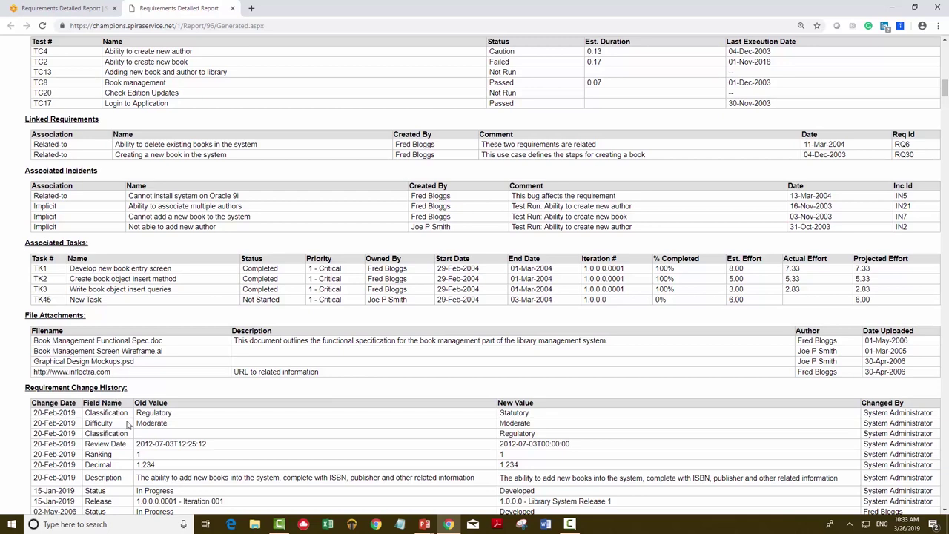
scroll(127, 424, "down", 3)
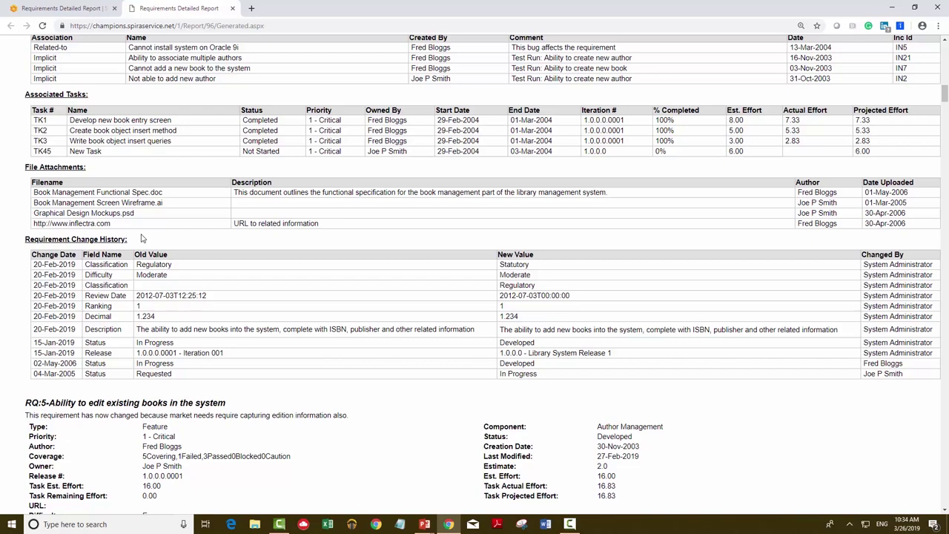
scroll(143, 238, "down", 3)
scroll(143, 238, "up", 10)
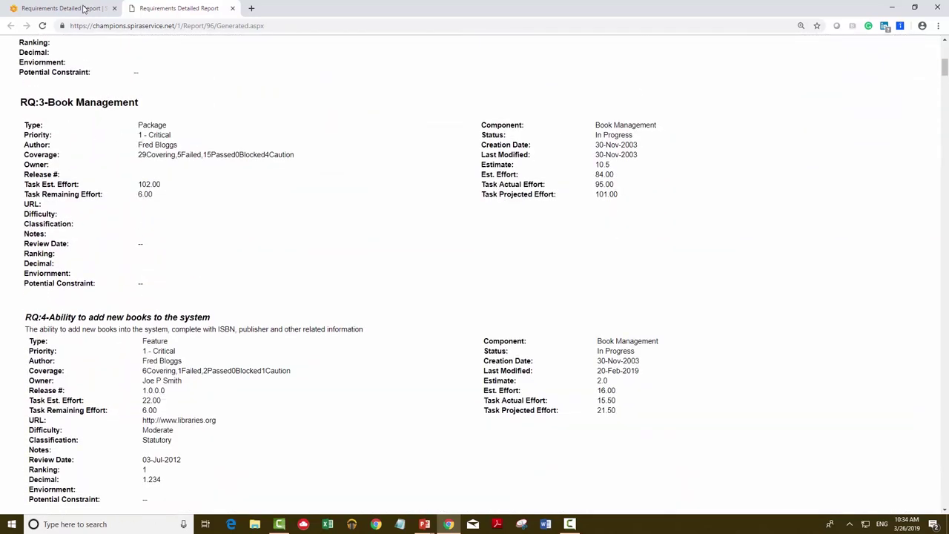
Change the Requirements Detailed report's format to MS-Word 2007+, create it again and download the generated file
left_click(84, 8)
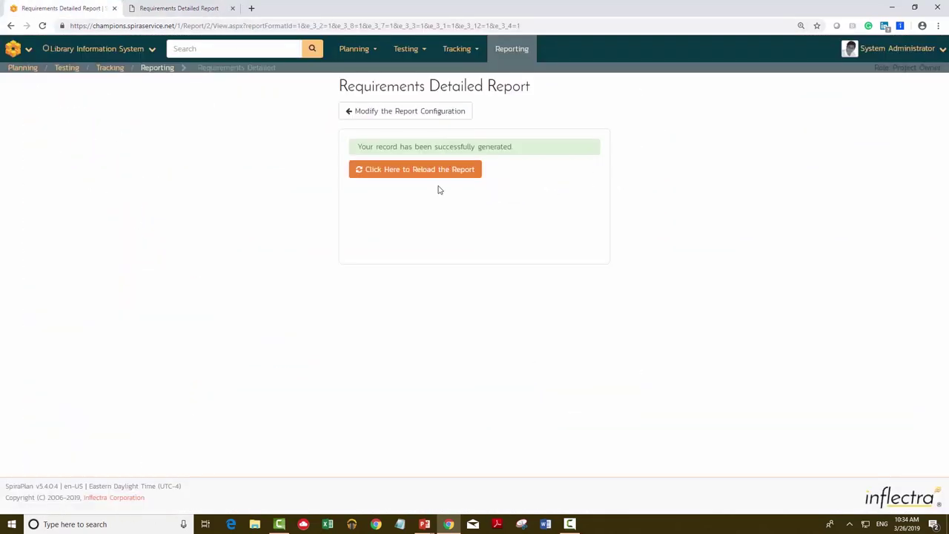
left_click(375, 115)
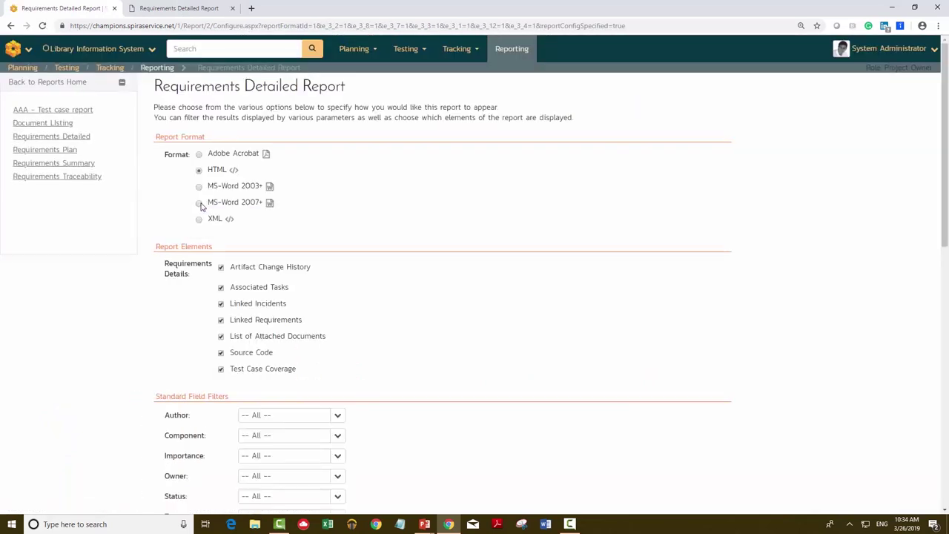
left_click(199, 203)
scroll(375, 269, "down", 8)
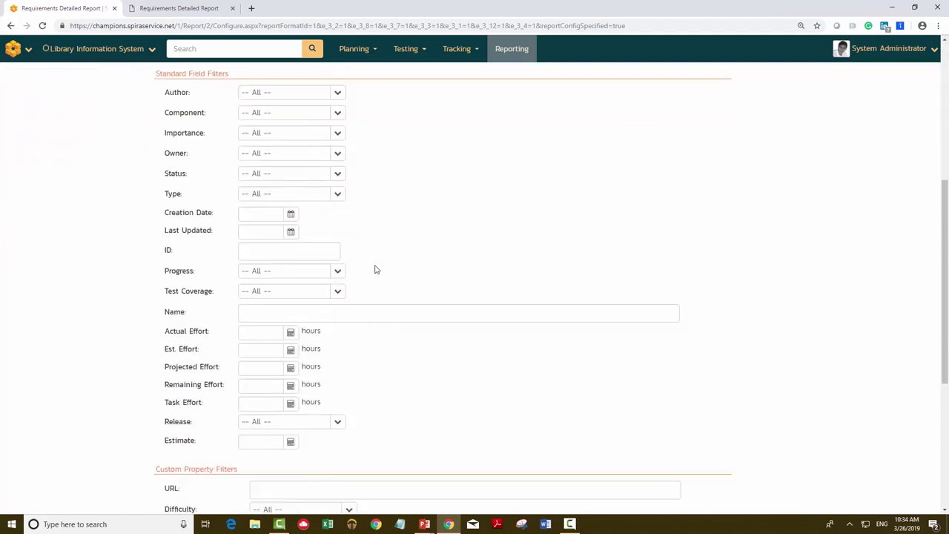
left_click(263, 453)
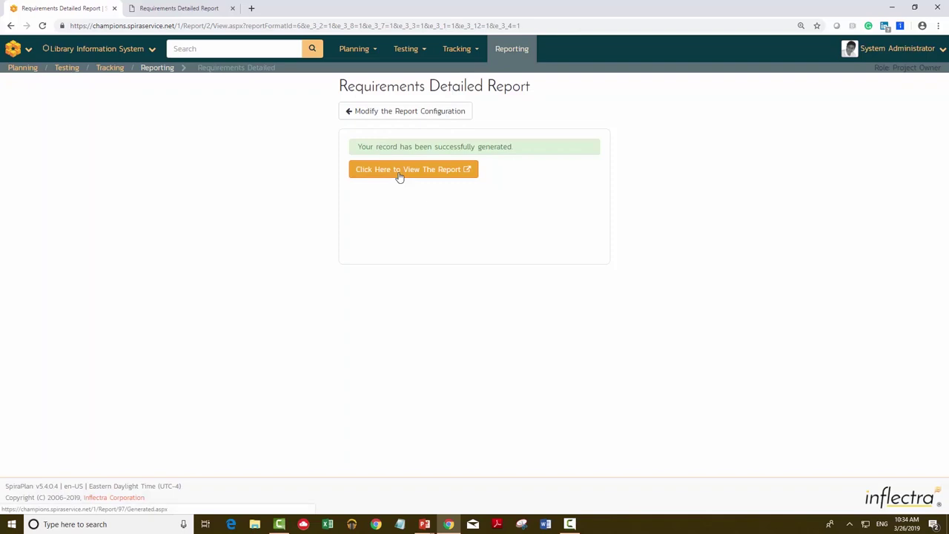
left_click(399, 171)
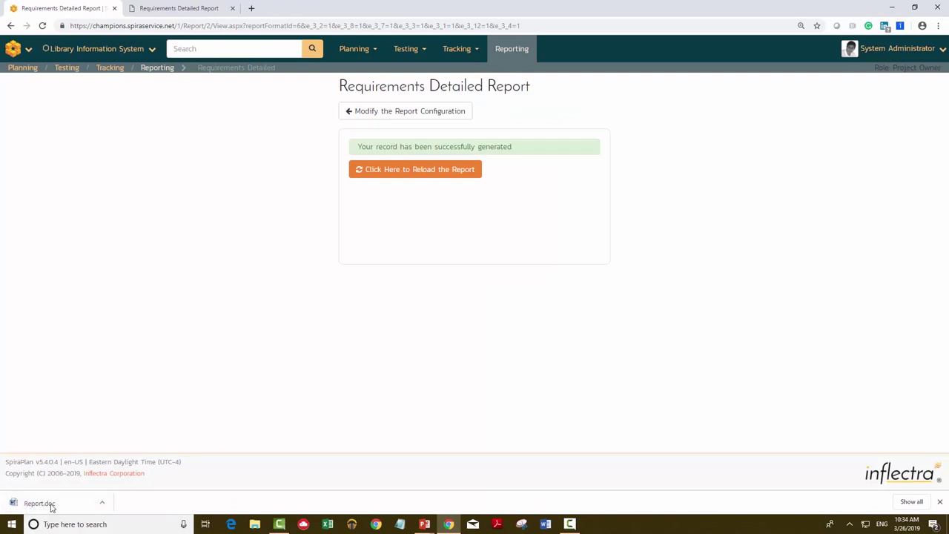
Open the downloaded Report.doc in Word and hide the Grammarly pane to look through the report's pages
left_click(47, 503)
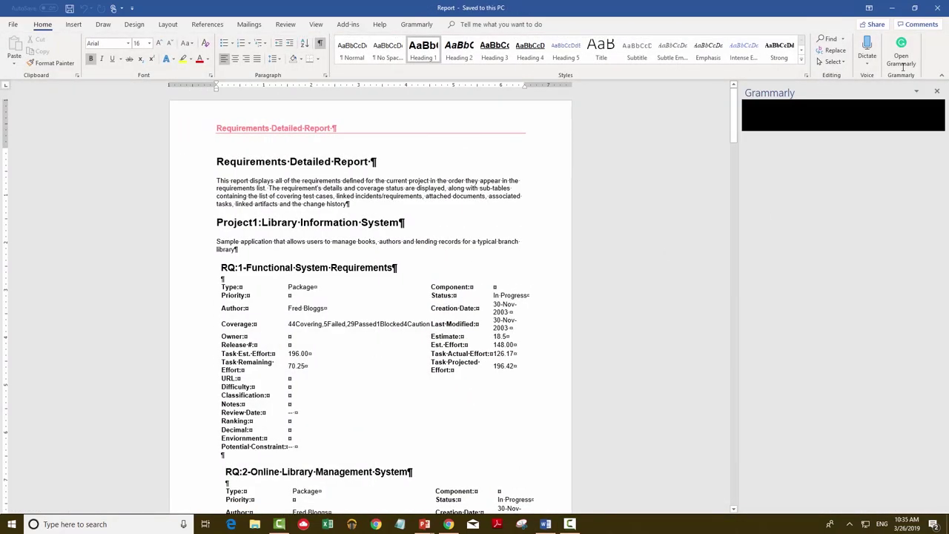
left_click(902, 65)
scroll(604, 354, "down", 15)
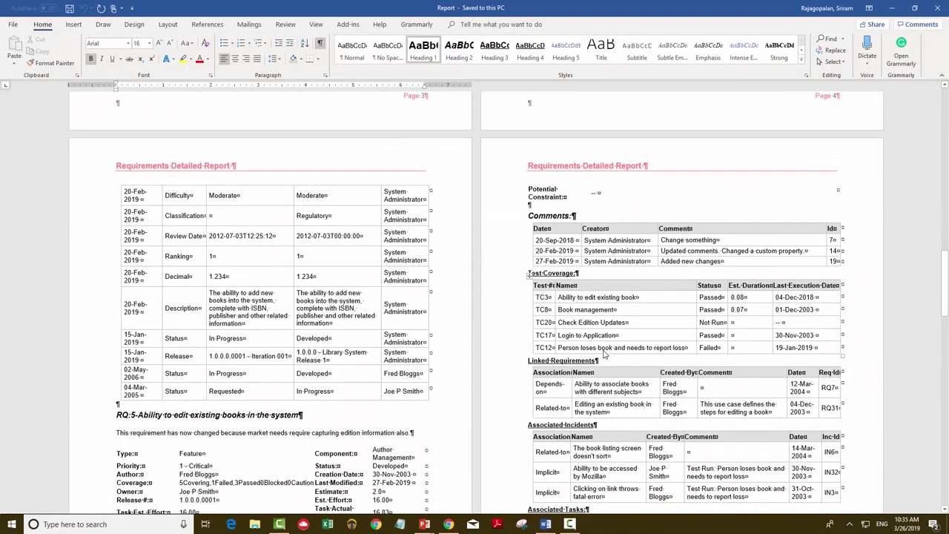
Look through the Word report's change history, test coverage, linked requirement and associated task tables, and close the document
scroll(604, 354, "down", 20)
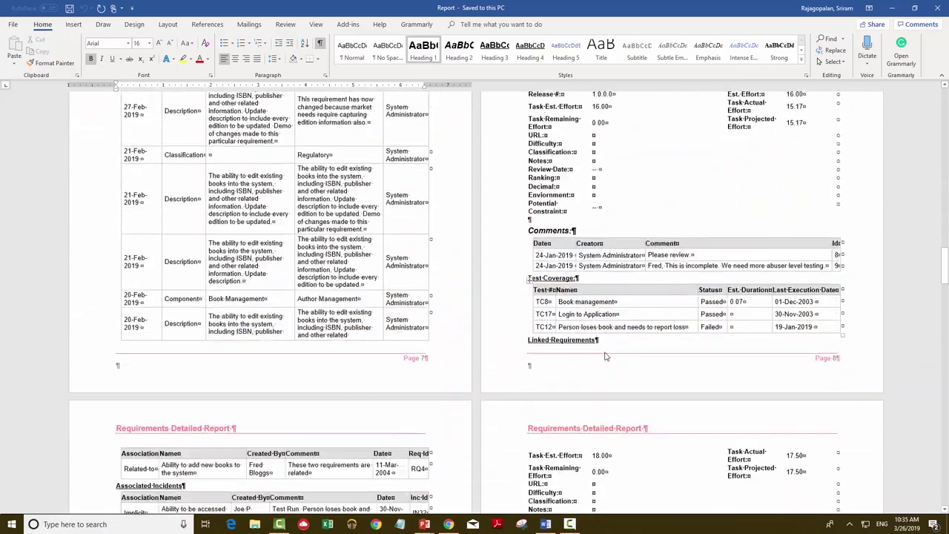
scroll(604, 356, "down", 20)
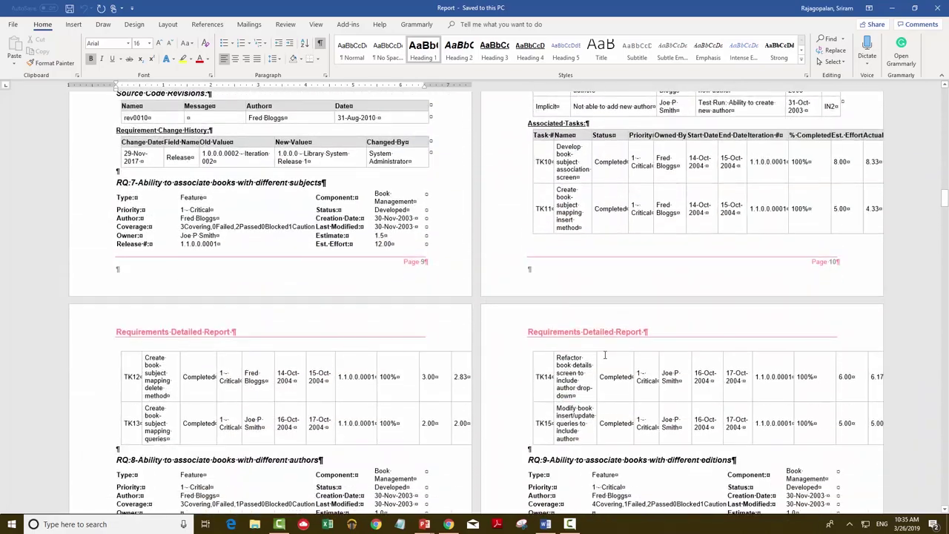
scroll(605, 354, "down", 5)
scroll(433, 404, "up", 20)
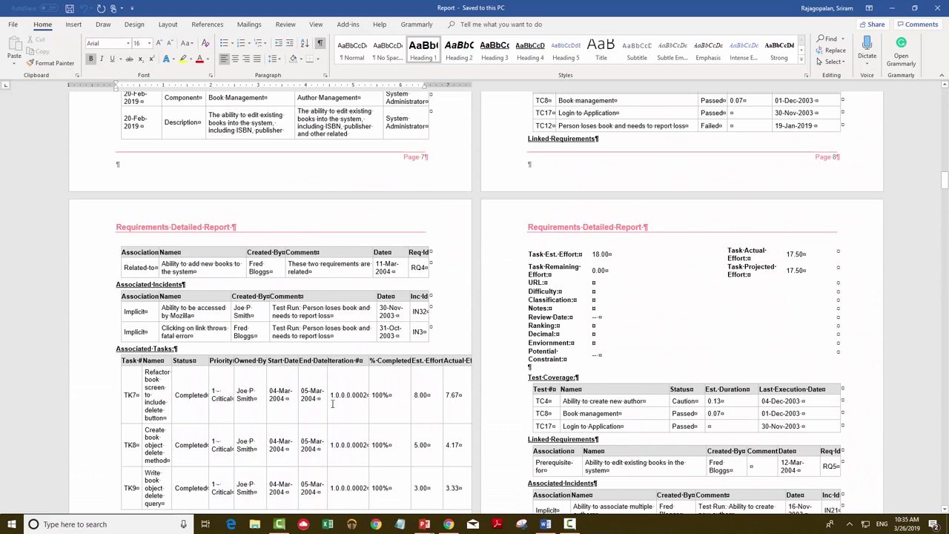
left_click(326, 403)
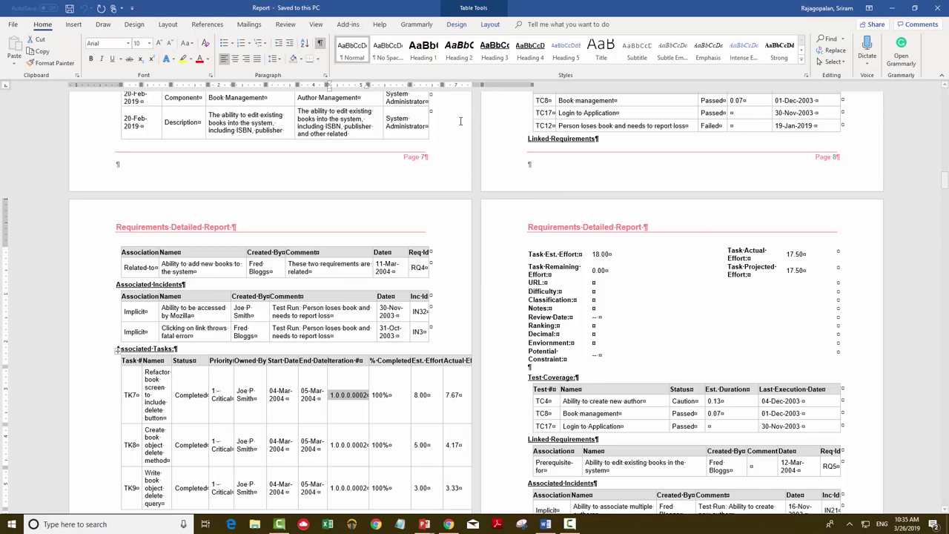
left_click(933, 8)
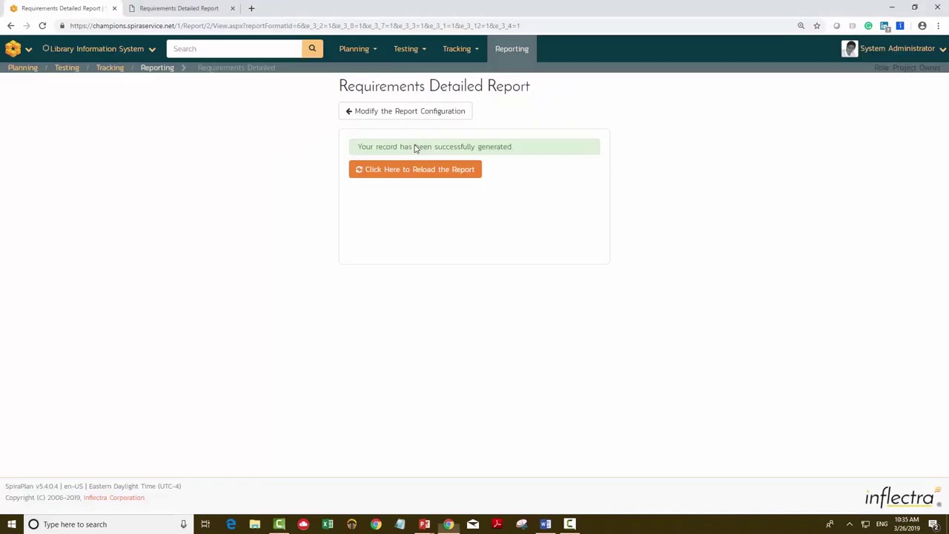
Change the Requirements Detailed report's format to XML with all report elements kept, and create the report again
left_click(388, 110)
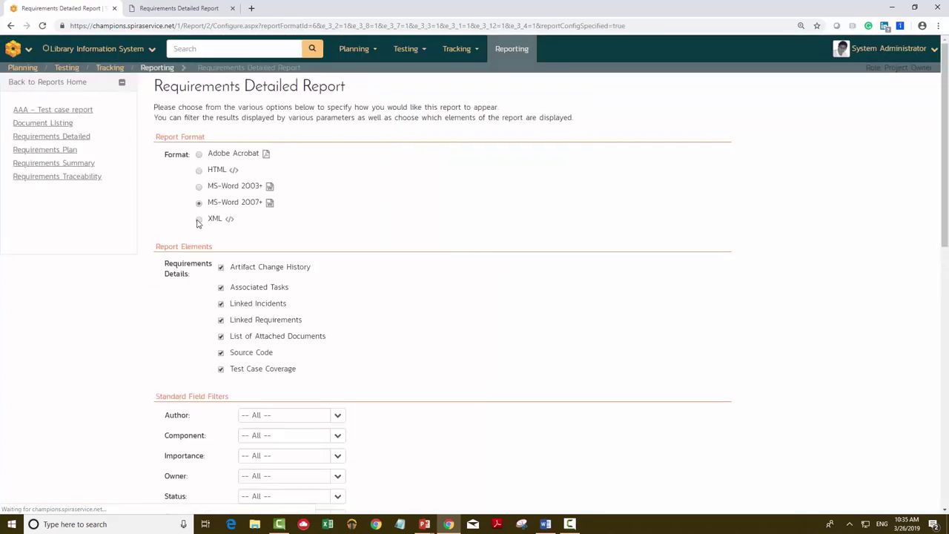
scroll(265, 454, "down", 15)
left_click(256, 446)
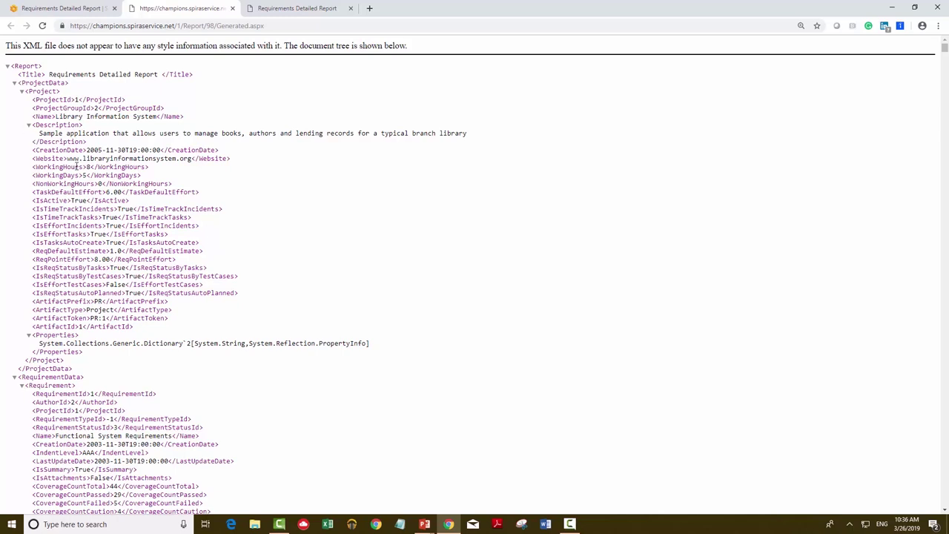
Examine the project data fields in the generated XML report and close it
scroll(88, 216, "down", 1)
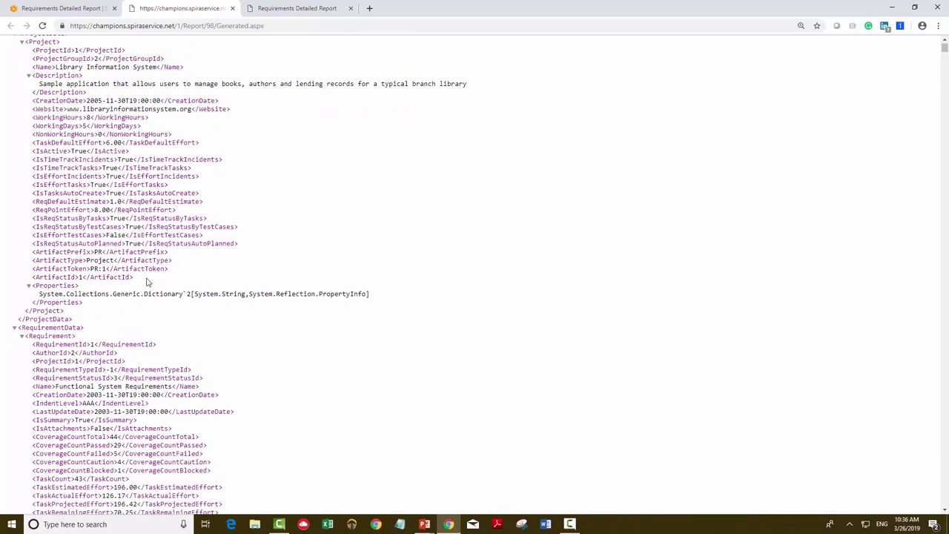
left_click_drag(132, 277, 23, 150)
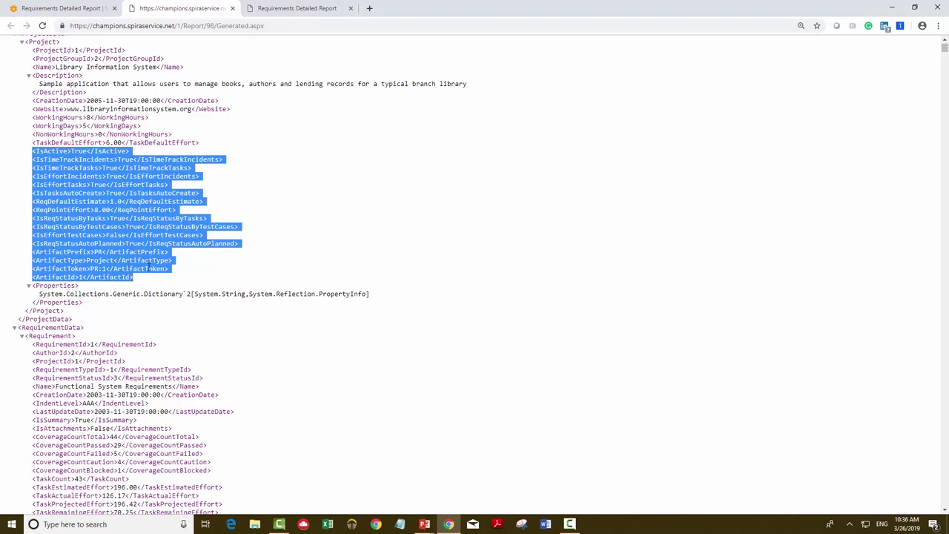
left_click(232, 9)
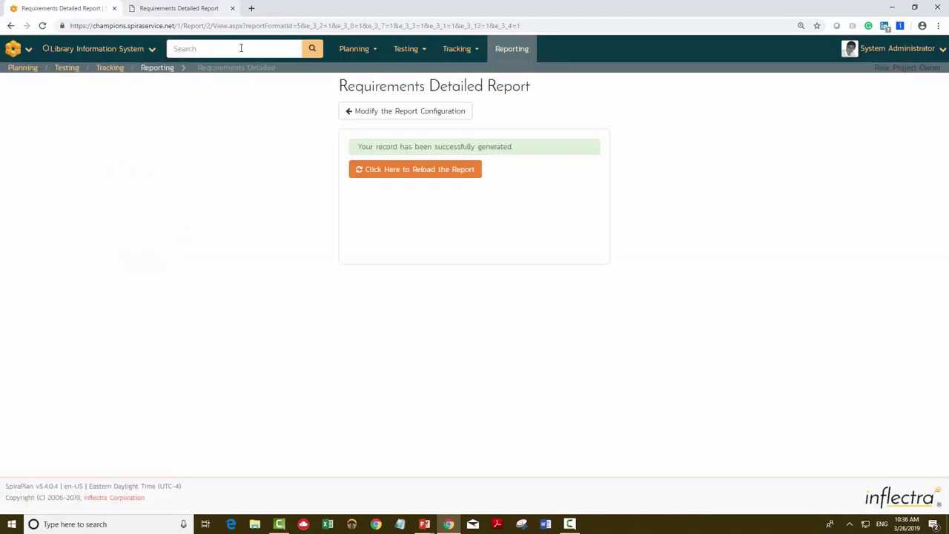
Open the list of editable reports in the system administration area
left_click(35, 58)
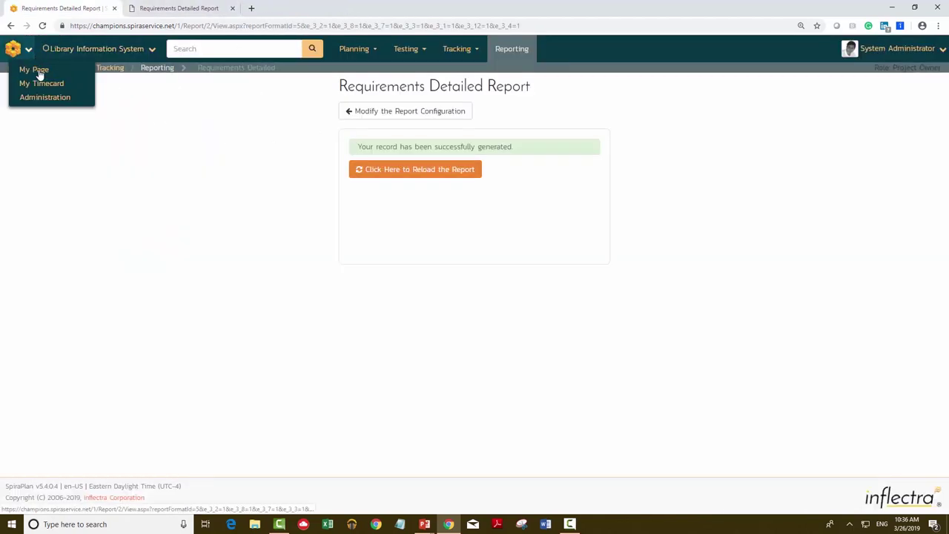
left_click(42, 100)
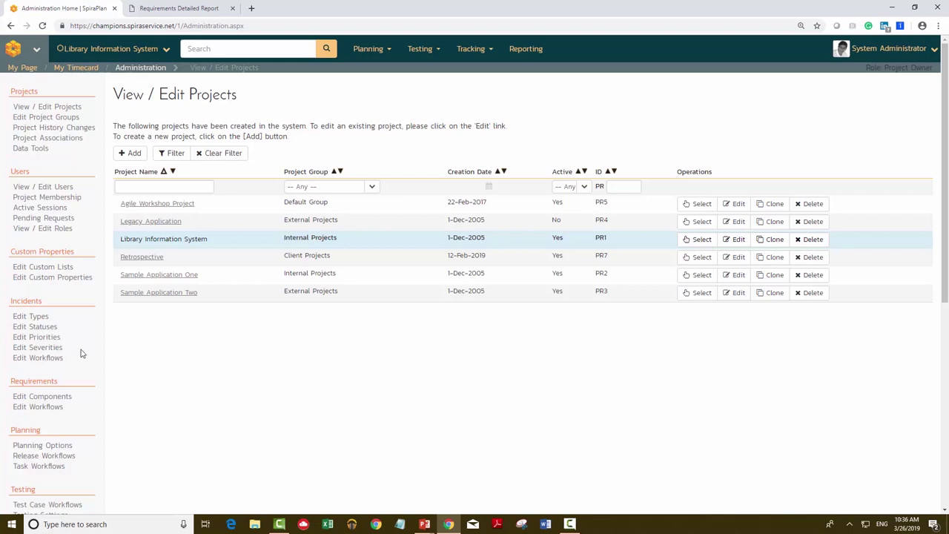
scroll(83, 355, "down", 2)
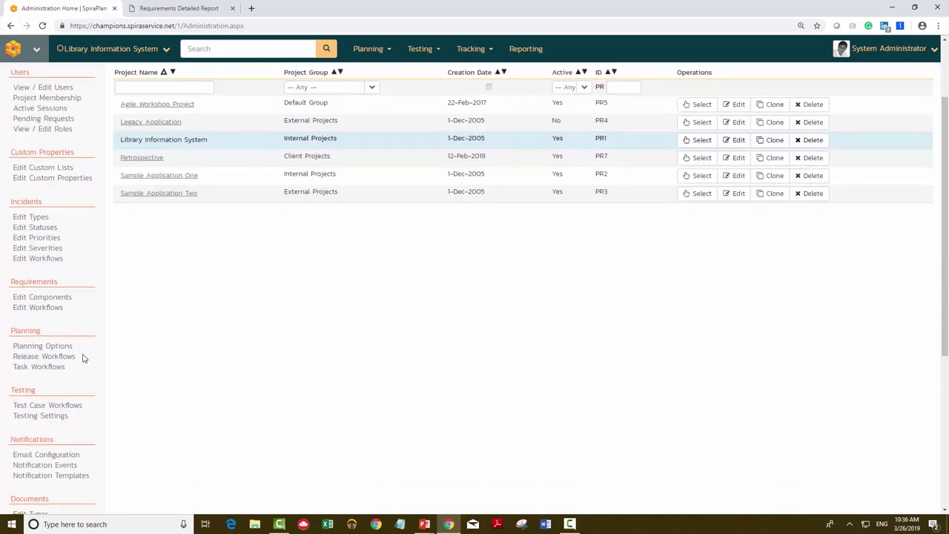
scroll(83, 356, "down", 2)
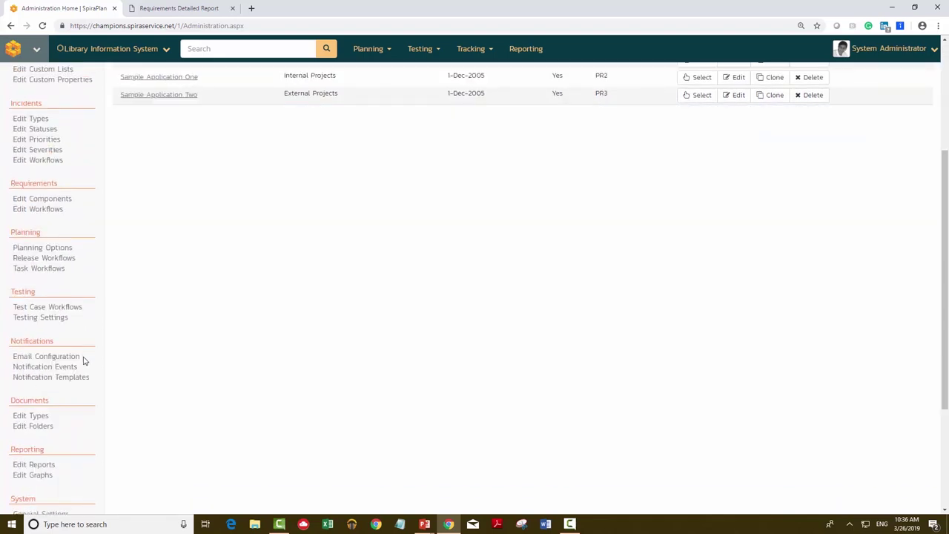
left_click(33, 466)
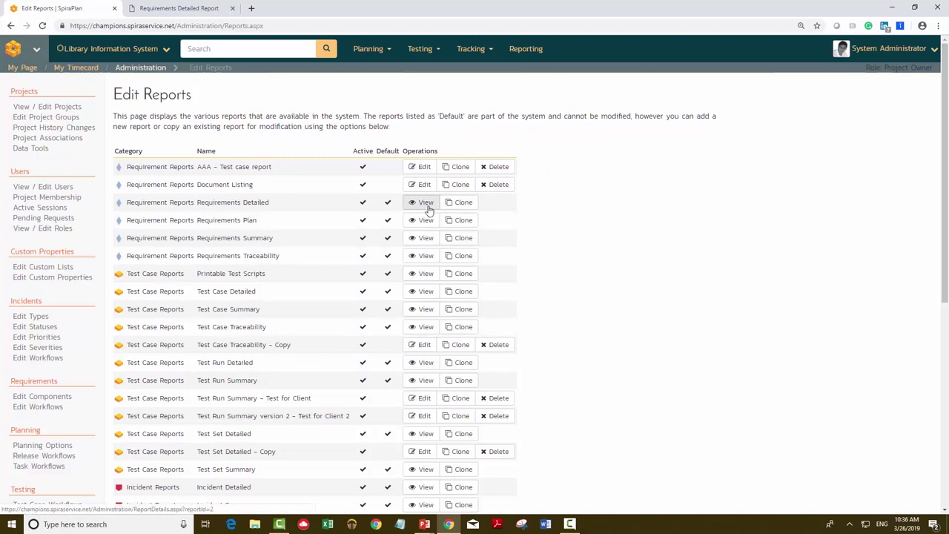
Open the Test Case Traceability - Copy report for editing and examine its description, header, footer, category, formats and sections
mouse_move(235, 203)
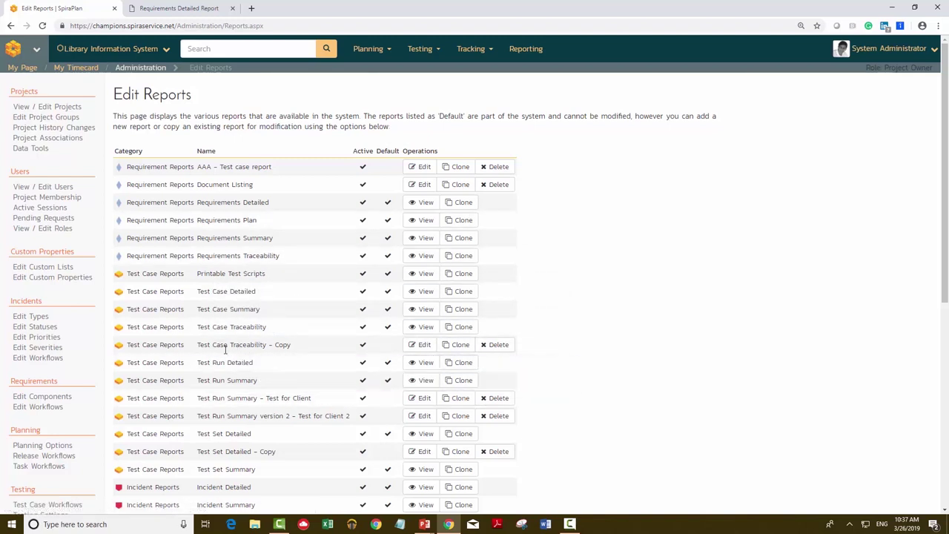
left_click(424, 345)
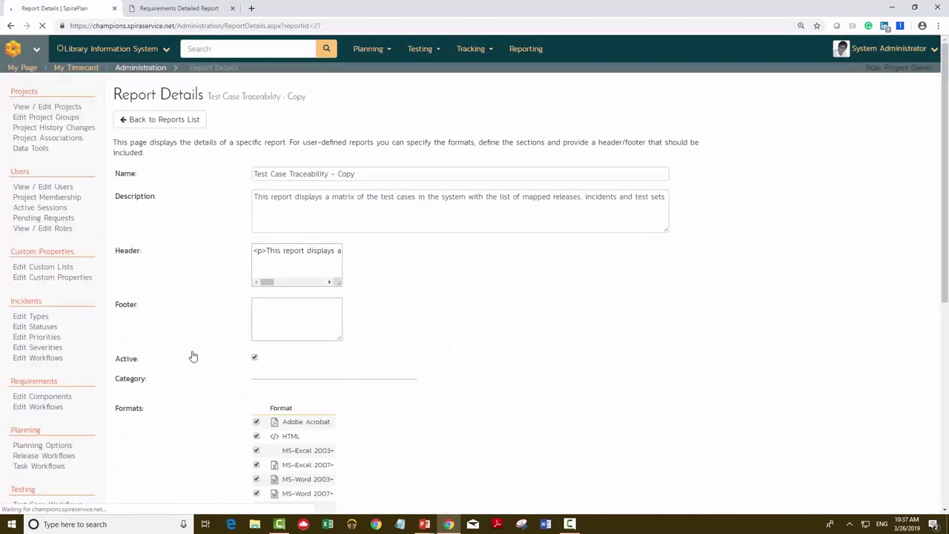
left_click_drag(947, 245, 947, 268)
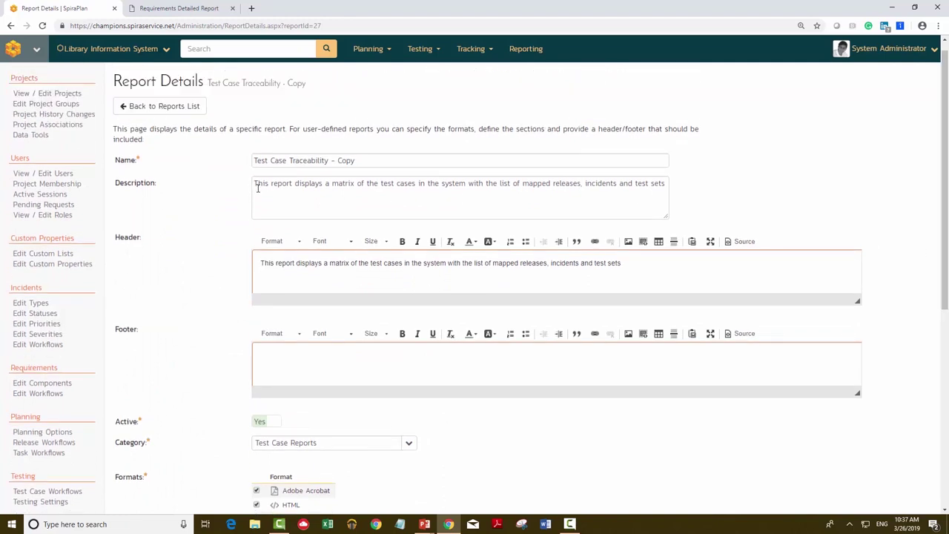
left_click_drag(257, 183, 702, 192)
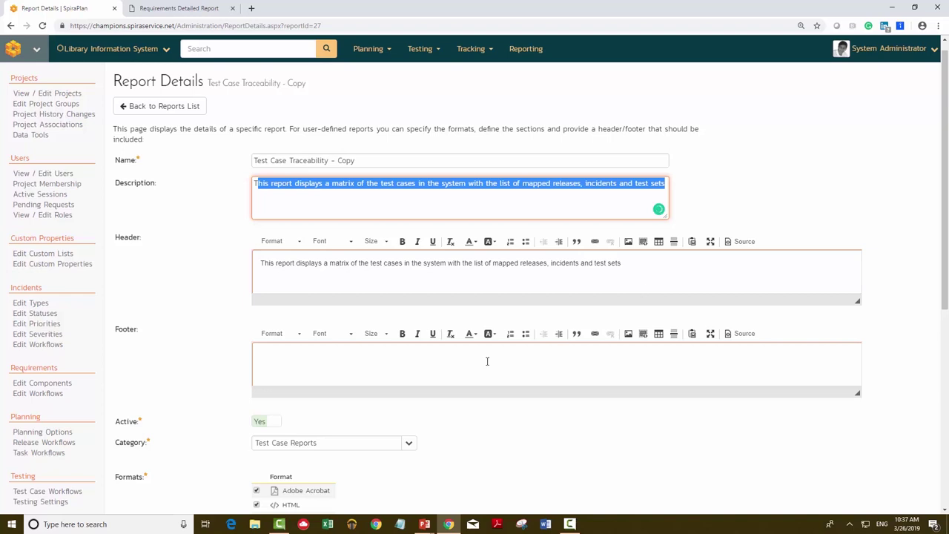
left_click(358, 276)
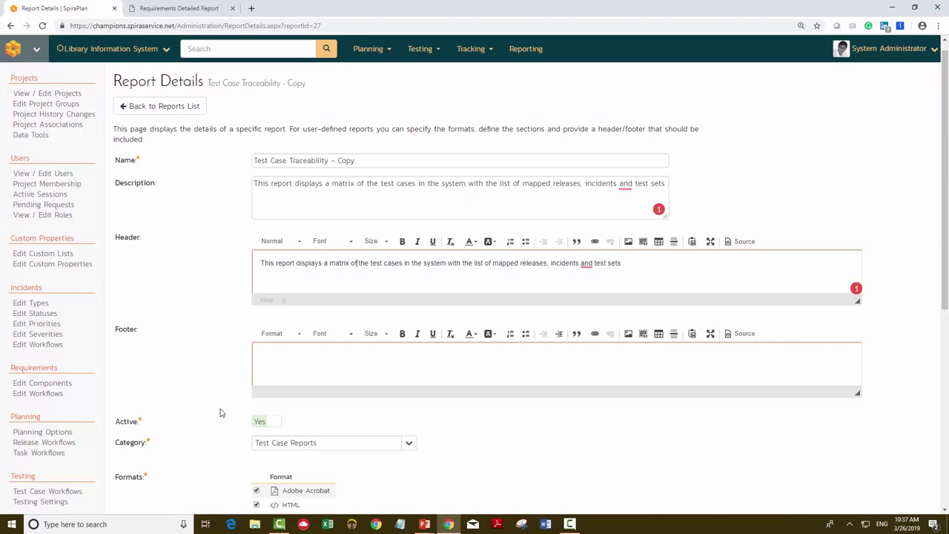
scroll(371, 439, "down", 3)
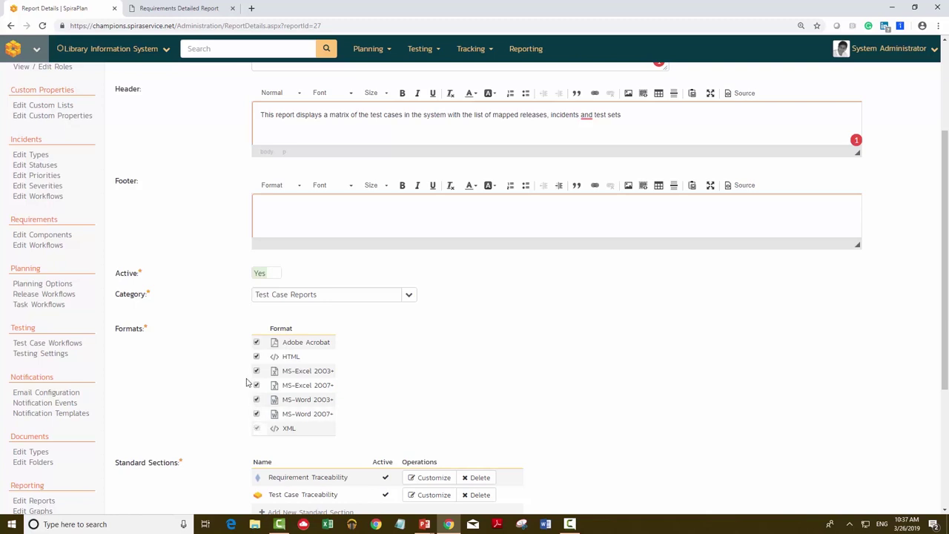
scroll(490, 453, "down", 2)
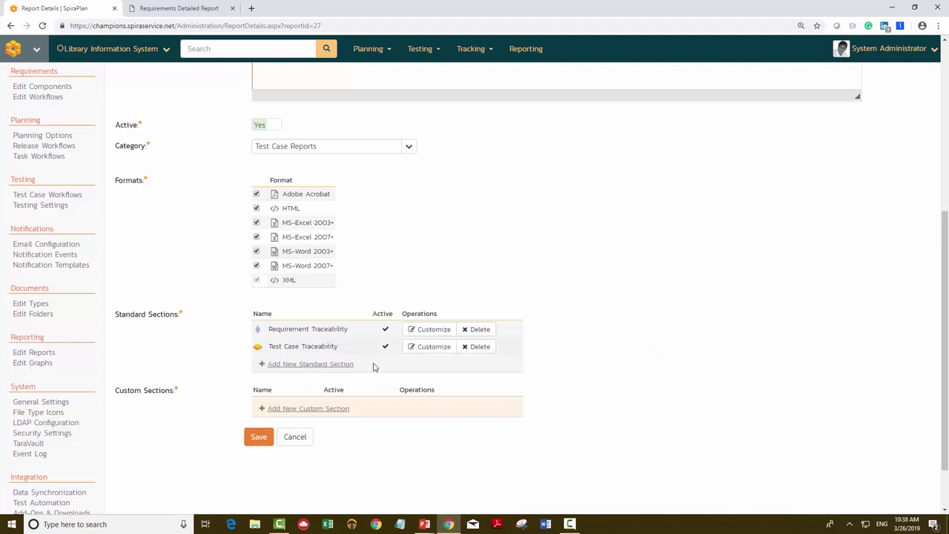
Examine the Test Case Traceability standard section's header, footer and XSLT template, and leave it without saving
left_click(433, 348)
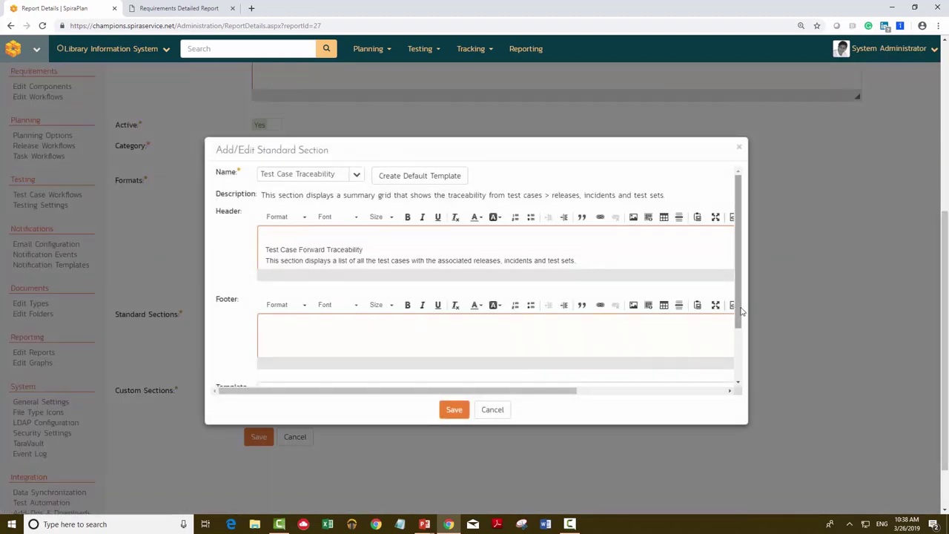
left_click_drag(742, 311, 741, 371)
scroll(439, 339, "down", 5)
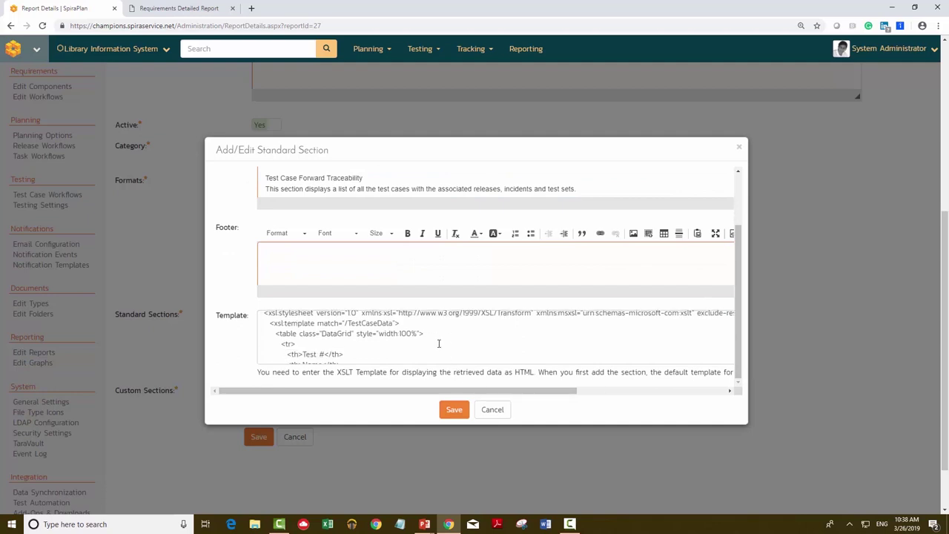
scroll(438, 344, "down", 8)
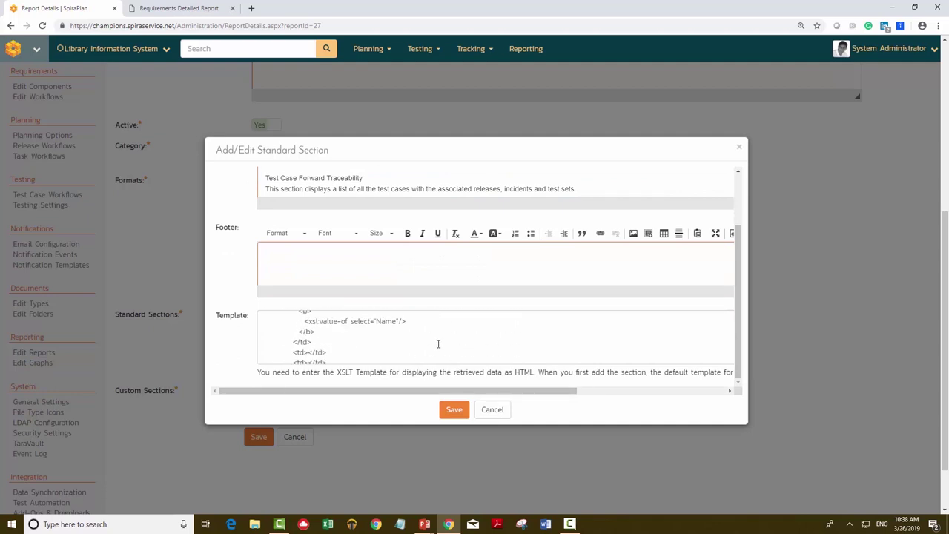
scroll(438, 344, "down", 5)
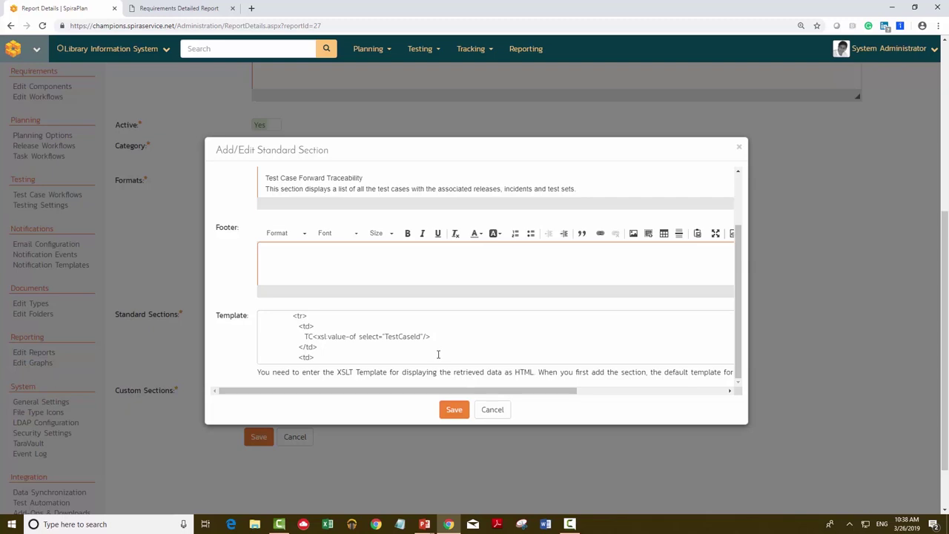
scroll(439, 354, "down", 4)
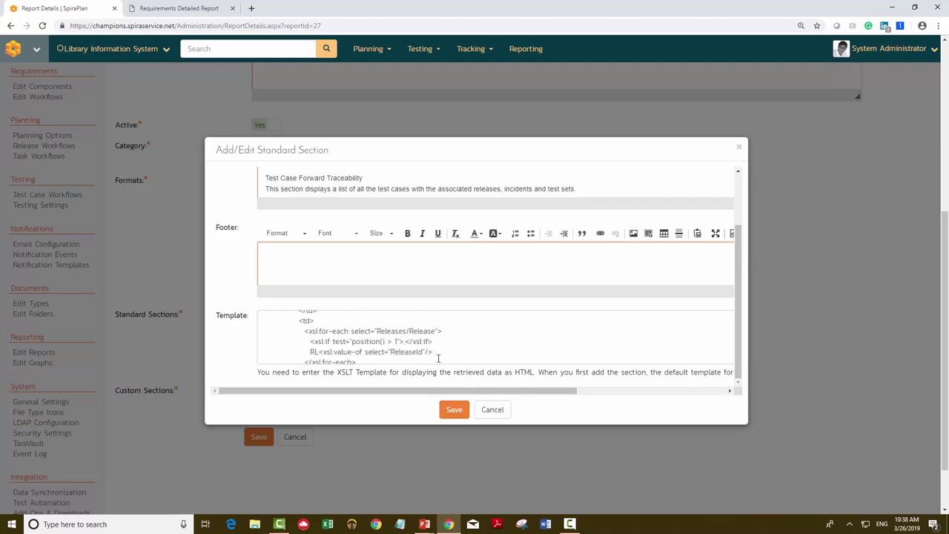
left_click(495, 410)
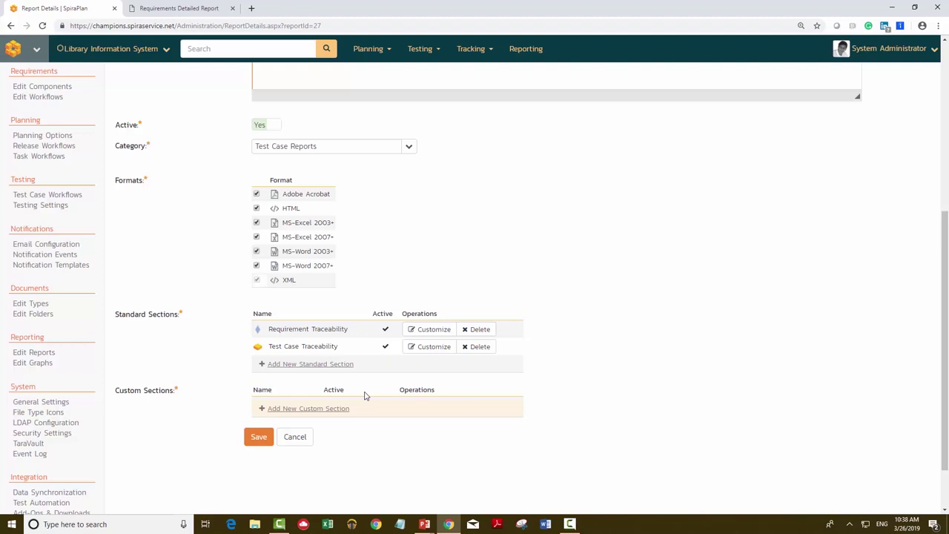
Start a new custom section for the report and choose Builds as its query
left_click(314, 416)
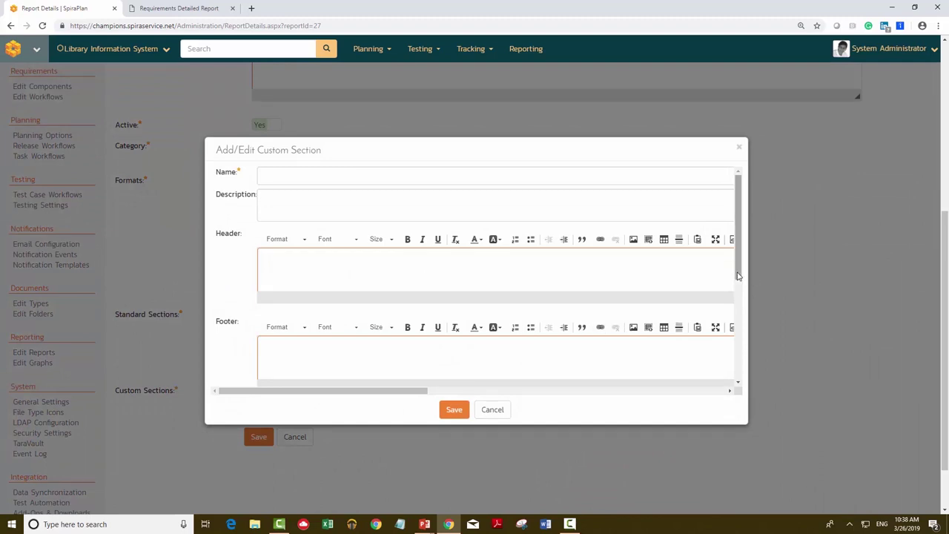
left_click_drag(738, 276, 760, 364)
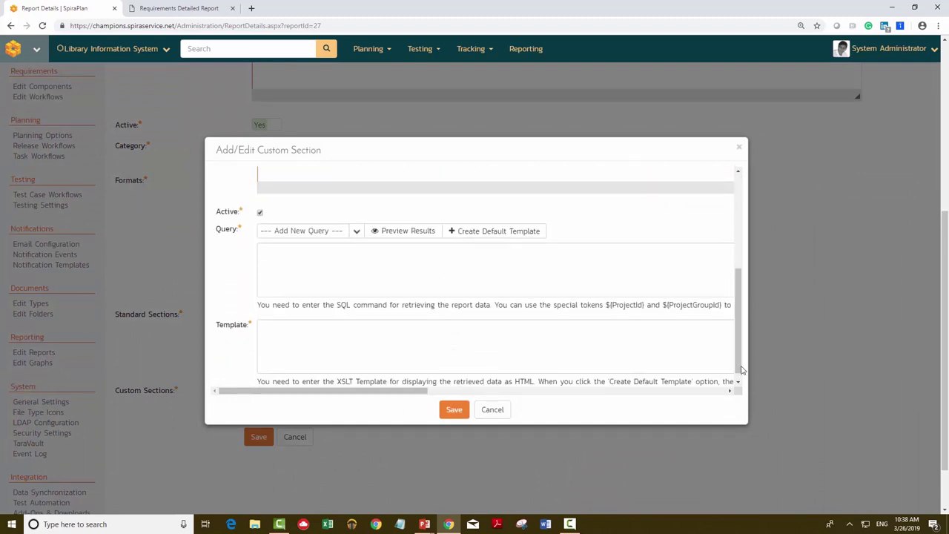
left_click(356, 231)
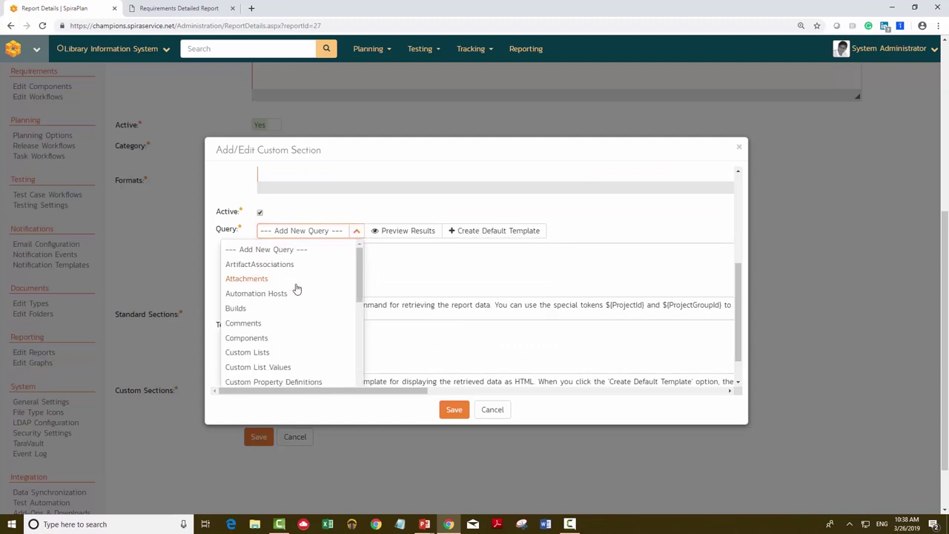
left_click(252, 311)
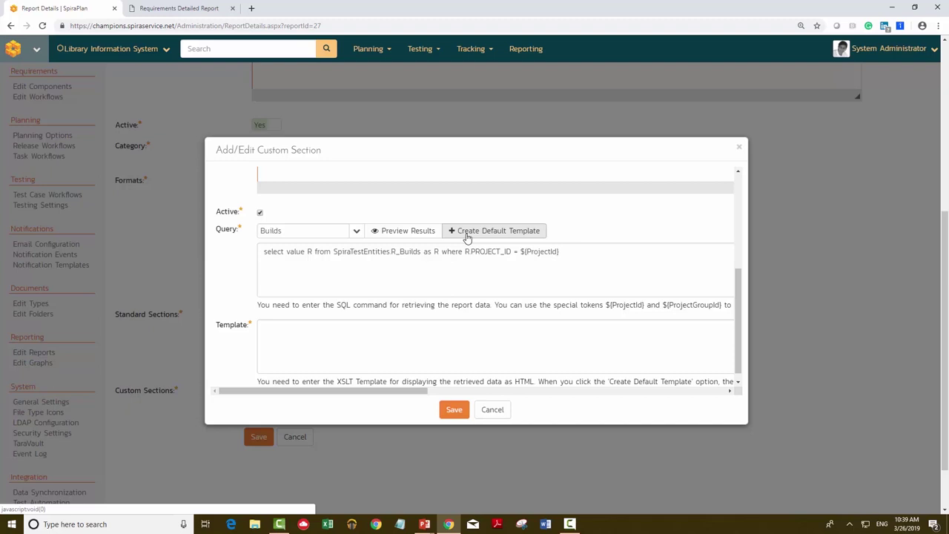
Preview the results of the Builds query for the custom section, look through the returned rows, and close the preview
left_click(393, 230)
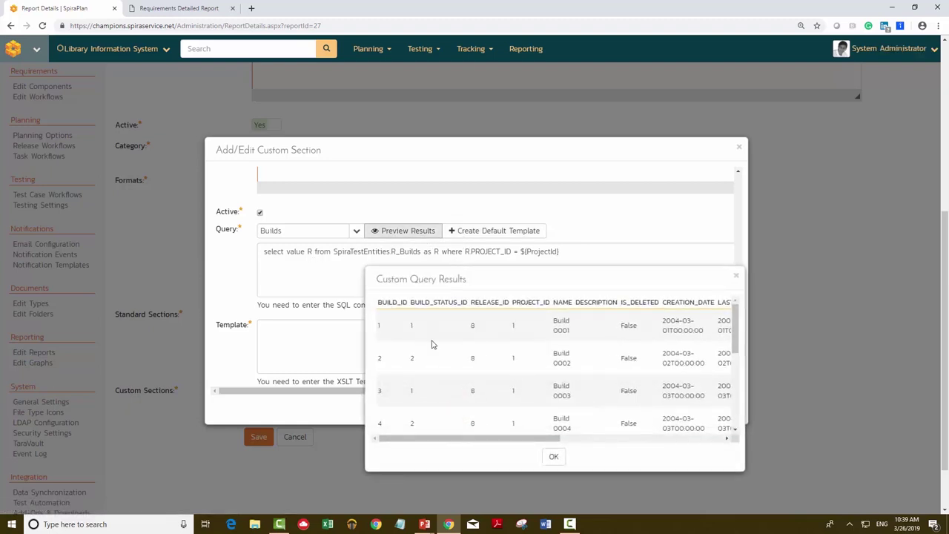
scroll(420, 353, "down", 3)
scroll(420, 353, "up", 8)
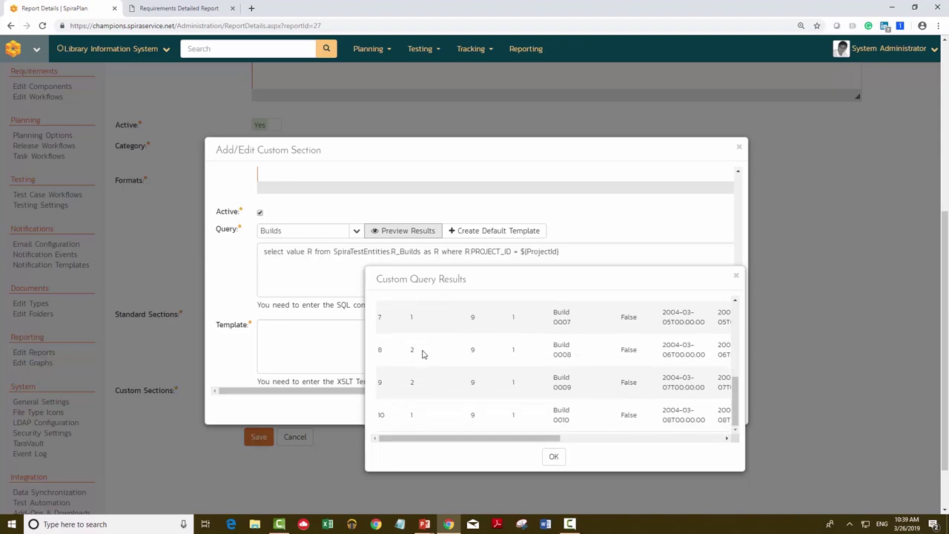
scroll(562, 388, "down", 3)
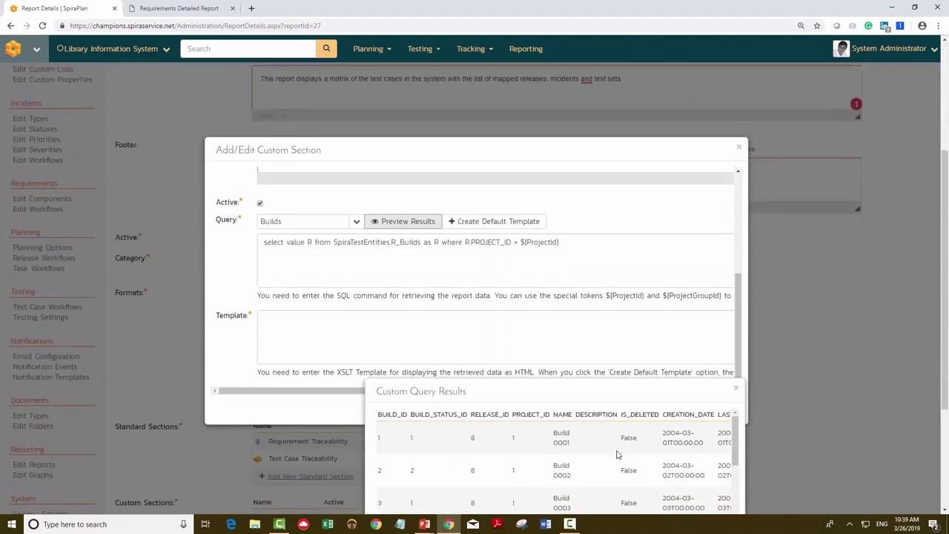
scroll(627, 452, "down", 2)
scroll(946, 394, "down", 1)
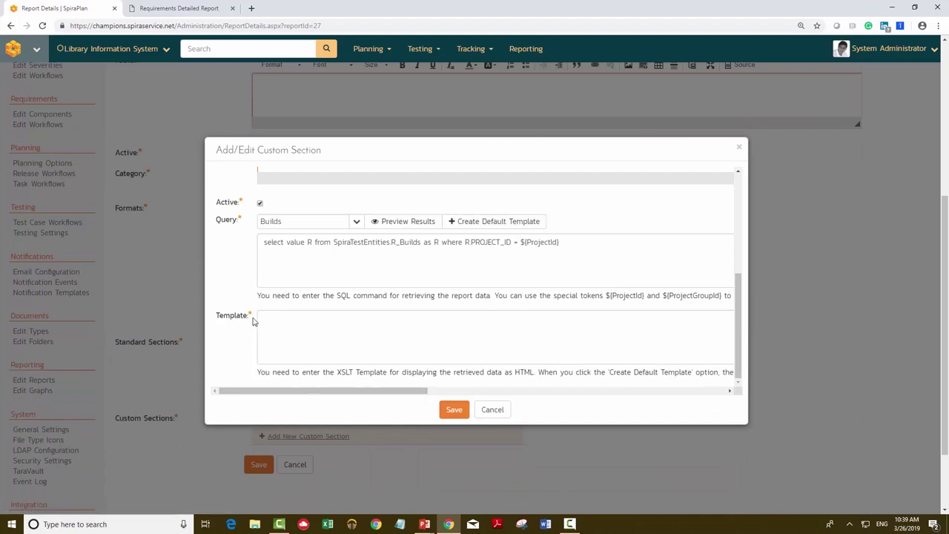
Generate and review the default XSLT template for the Builds query, and leave the custom section without saving
left_click(497, 220)
scroll(308, 328, "down", 10)
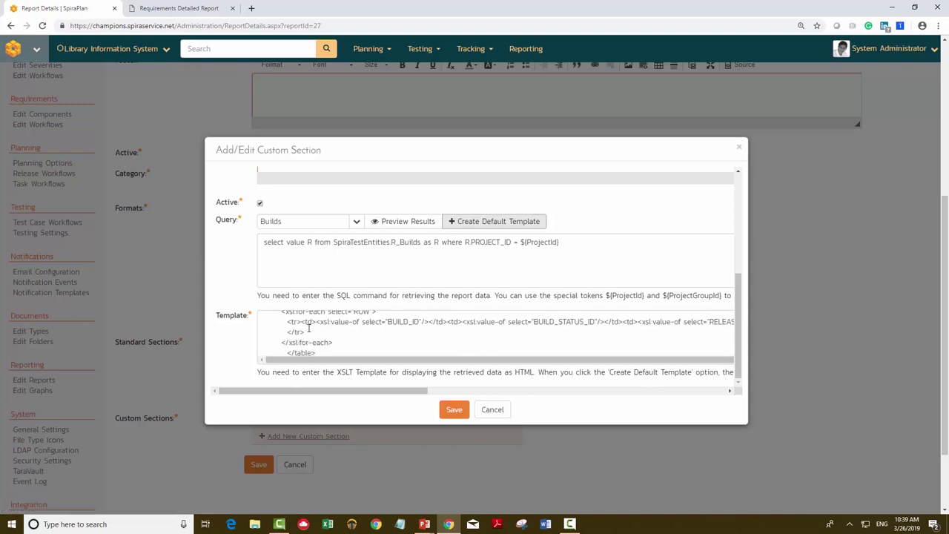
scroll(310, 329, "up", 10)
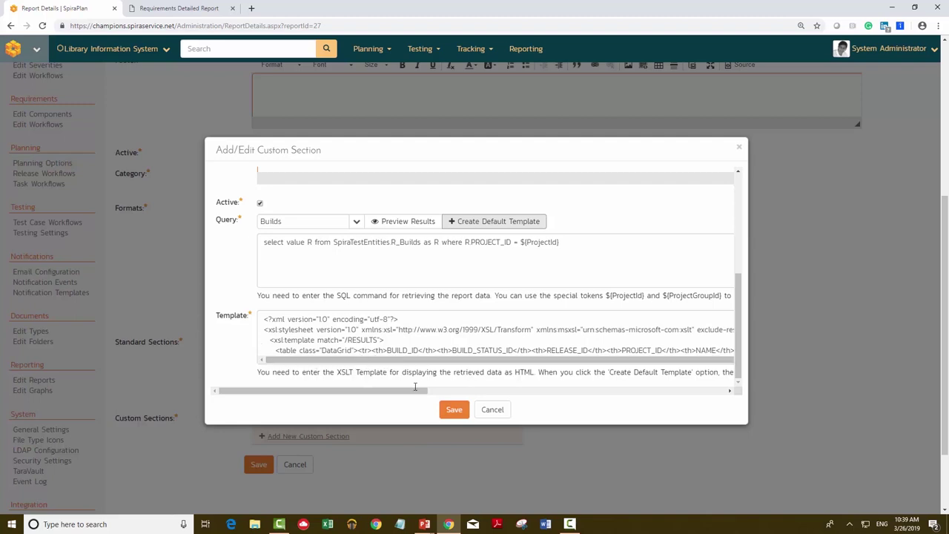
left_click(482, 414)
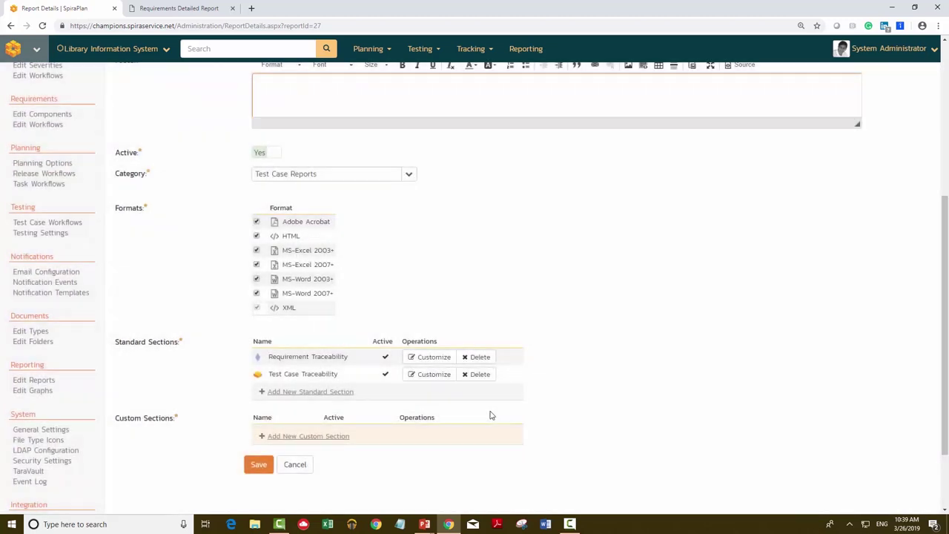
Open the Library Information System project home page and look over its Testing dashboard
scroll(227, 290, "up", 1)
scroll(227, 290, "up", 3)
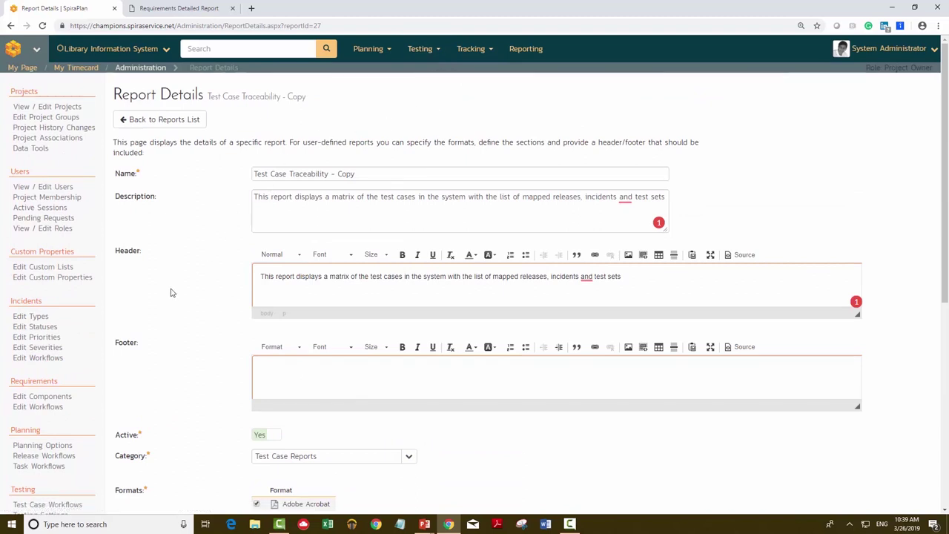
left_click(109, 57)
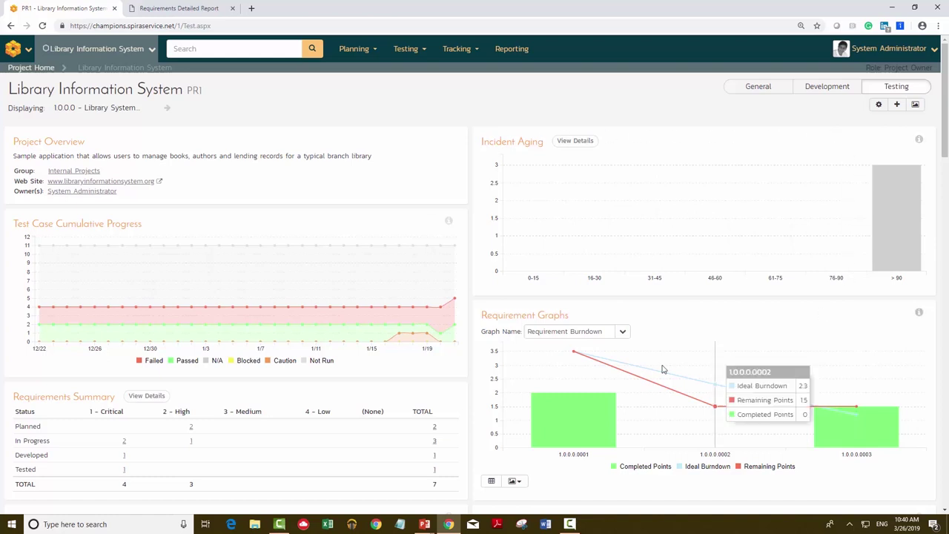
scroll(838, 356, "down", 1)
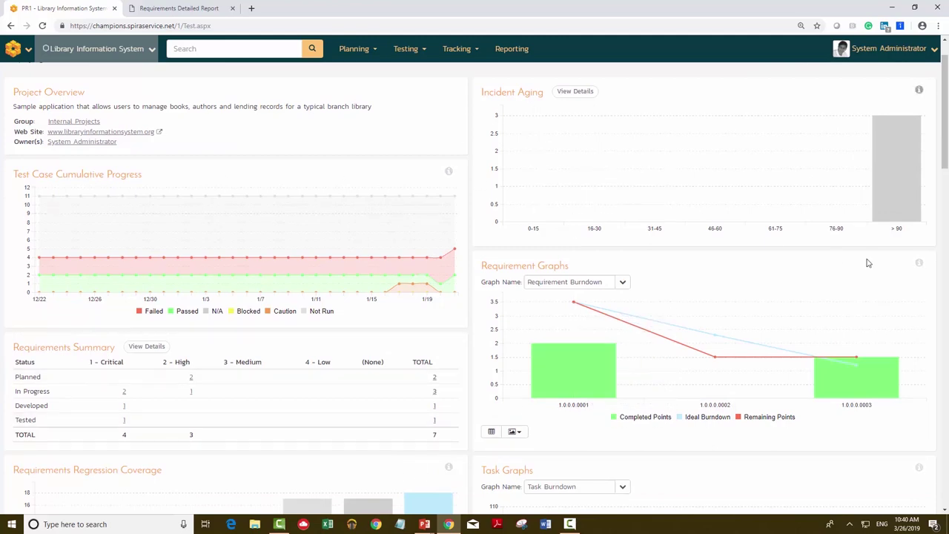
scroll(874, 262, "up", 1)
scroll(874, 262, "up", 1)
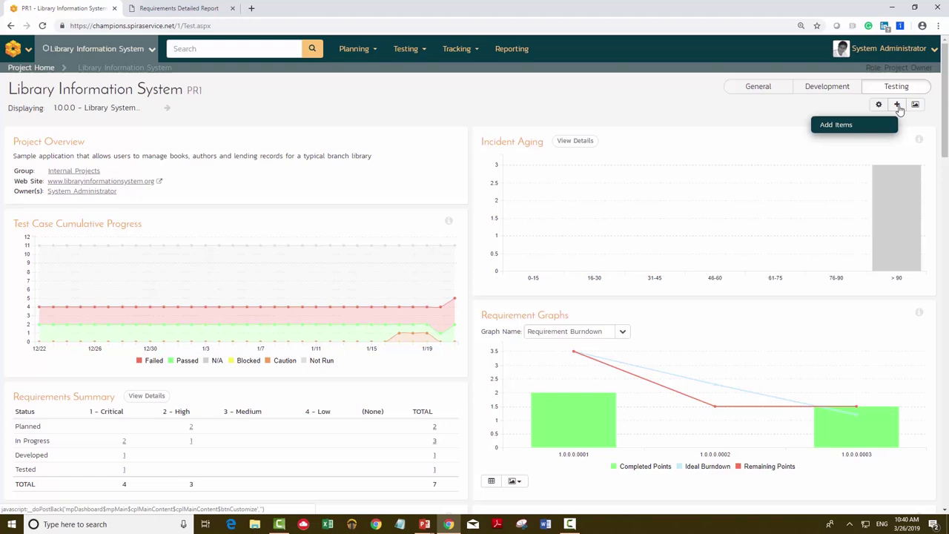
Examine the available widgets and side placement options for the project dashboard, and close the catalogue without adding any
left_click(898, 106)
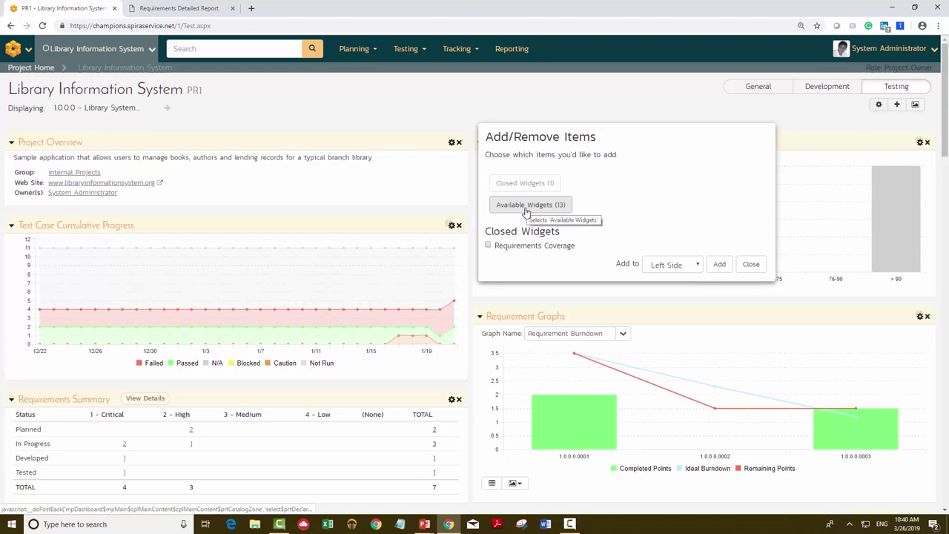
left_click(526, 210)
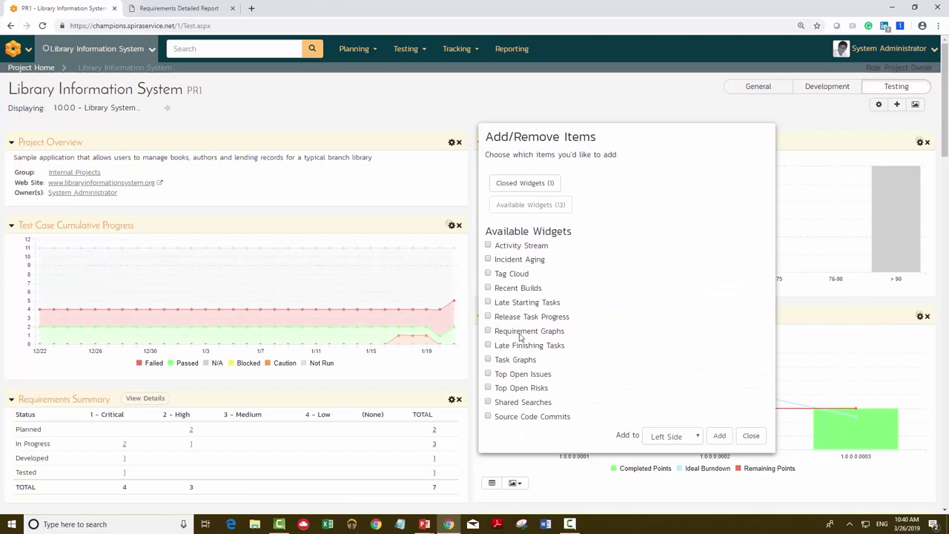
left_click(697, 442)
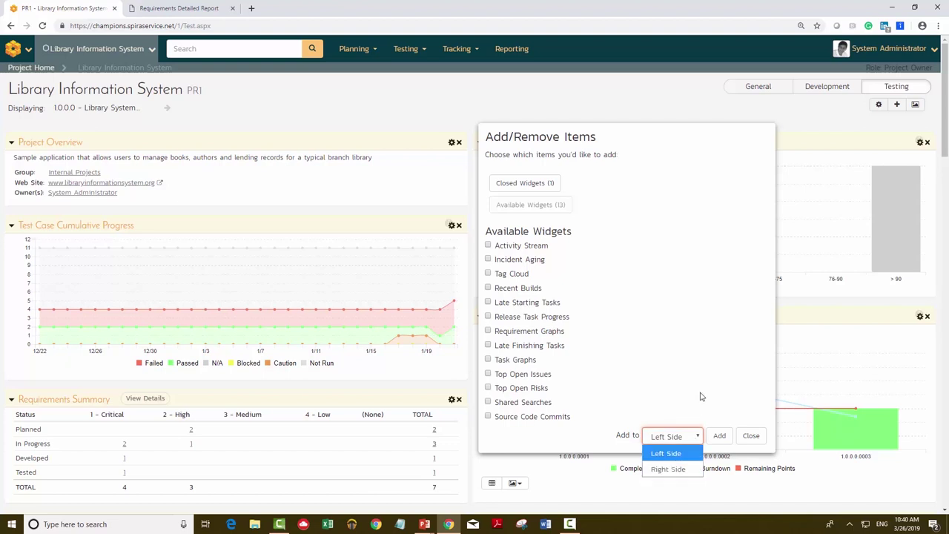
left_click(720, 350)
left_click(750, 438)
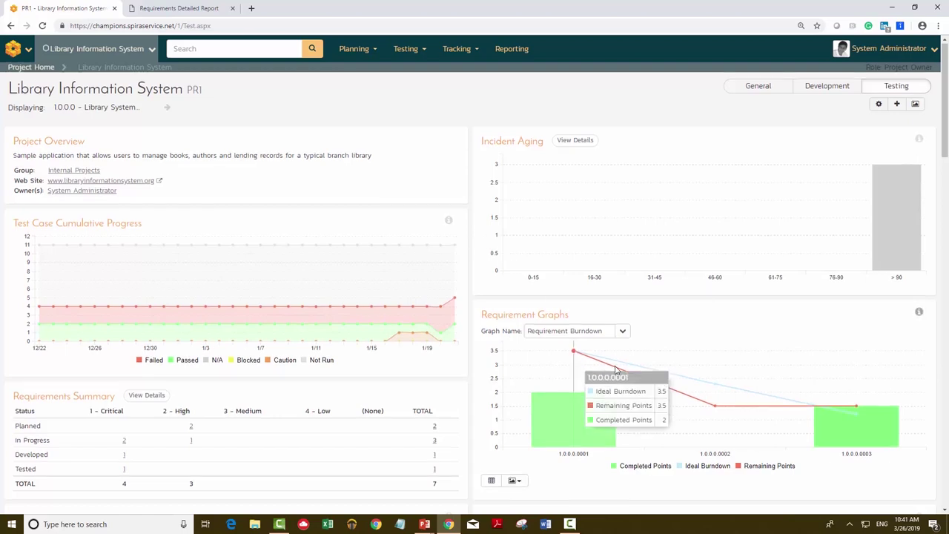
Open the list of releases that the project dashboard can display
scroll(623, 349, "down", 1)
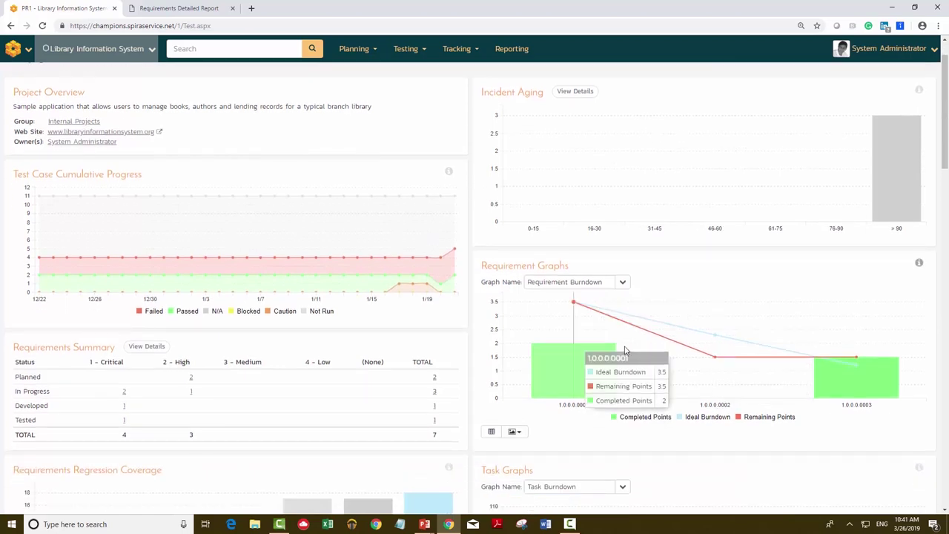
scroll(314, 324, "up", 1)
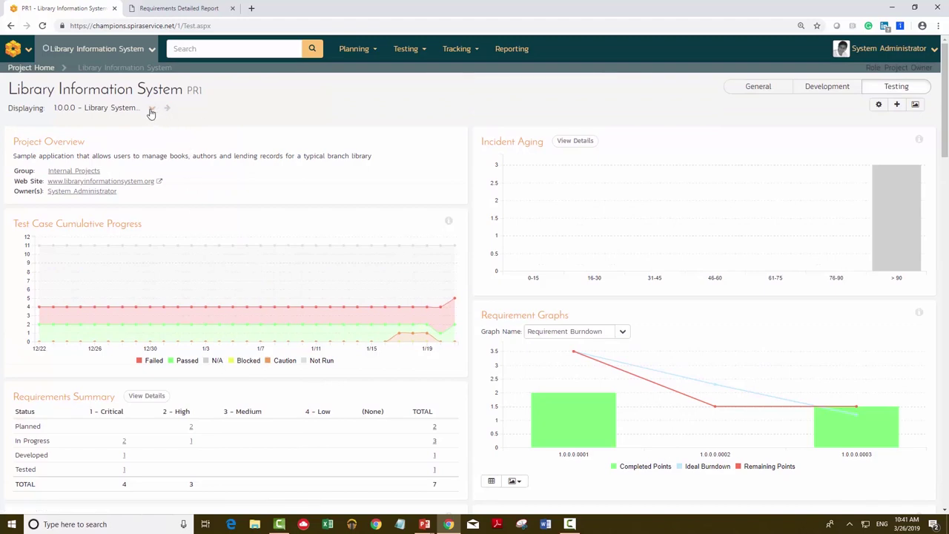
left_click(152, 109)
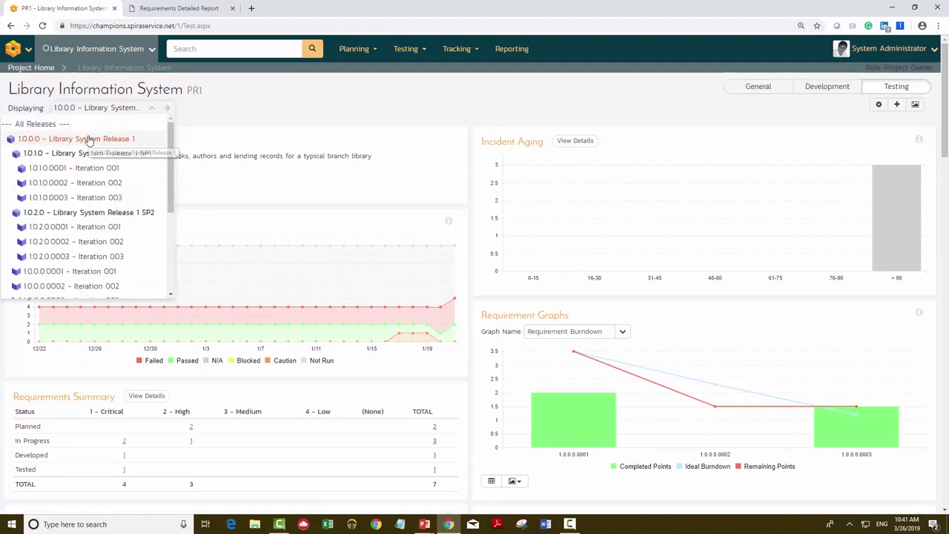